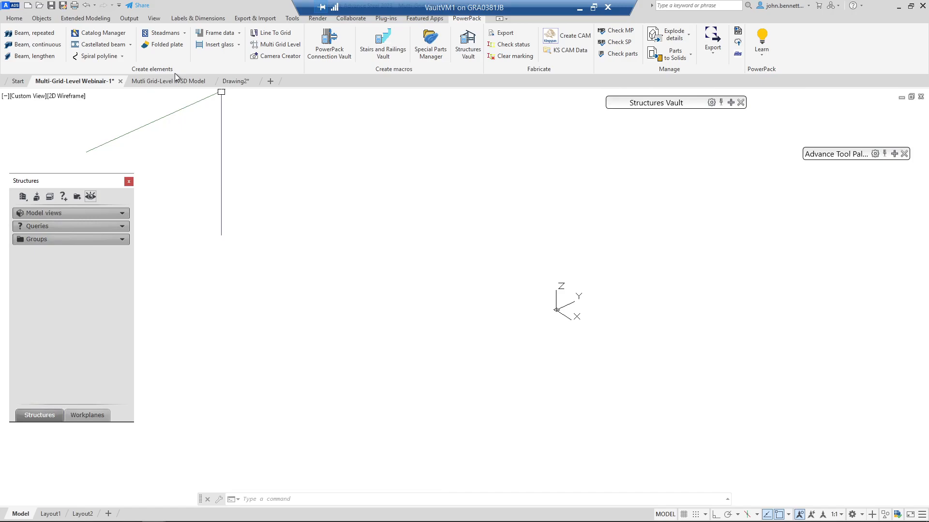
- Create a Multi Grid Level and set its grid length to 10000 in both the X and Y directions
left_click(270, 48)
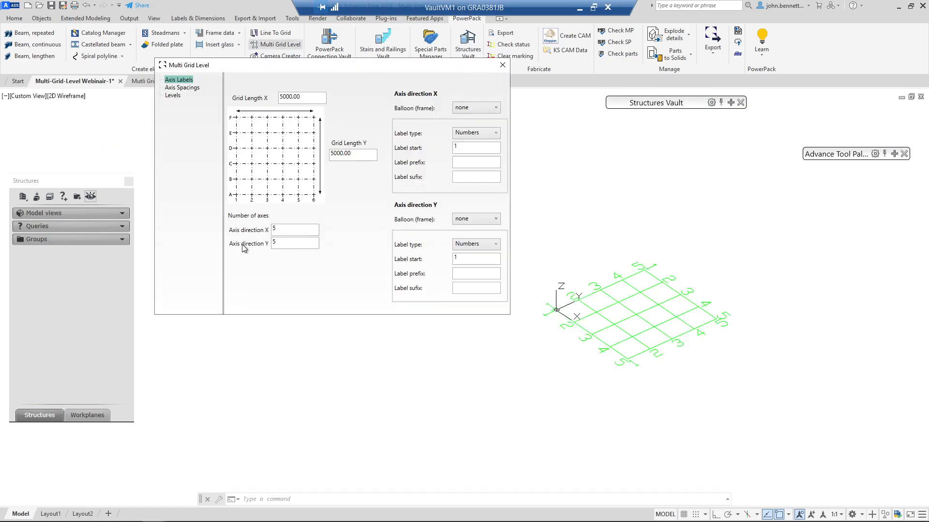
left_click_drag(263, 68, 269, 186)
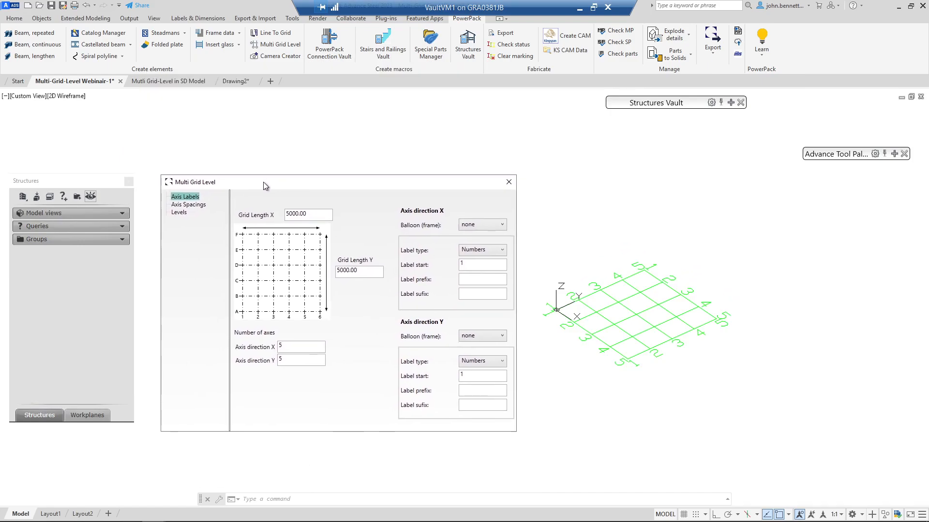
left_click(317, 215)
left_click_drag(299, 210, 250, 210)
type("10")
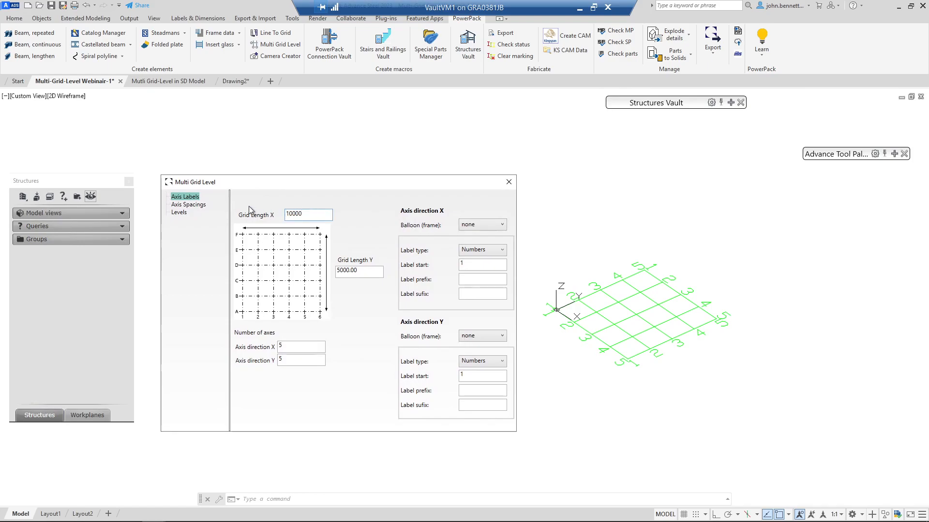
left_click(351, 270)
left_click_drag(370, 270, 335, 269)
key("BackSpace")
type("10000")
key("Return")
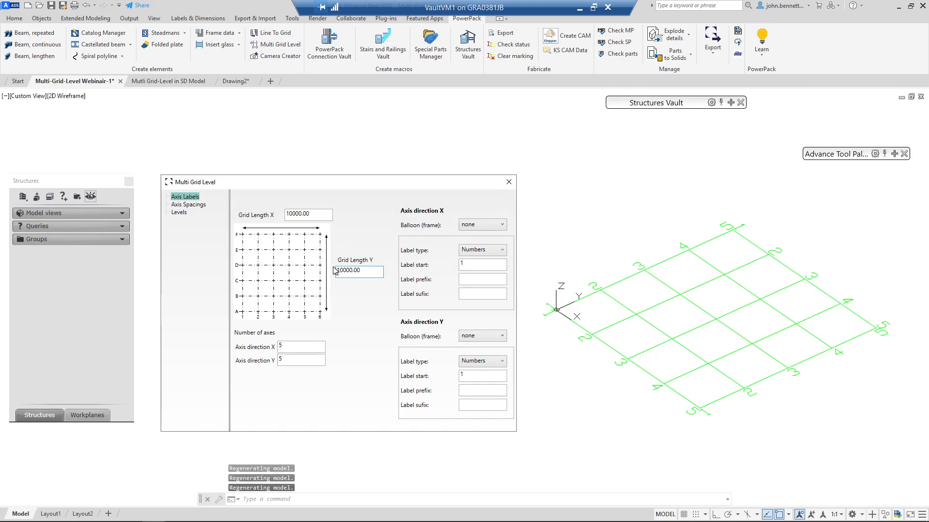
- Set the number of axes to 6 in both the X and Y directions
left_click(294, 346)
key("BackSpace")
type("6")
key("Tab")
type("6")
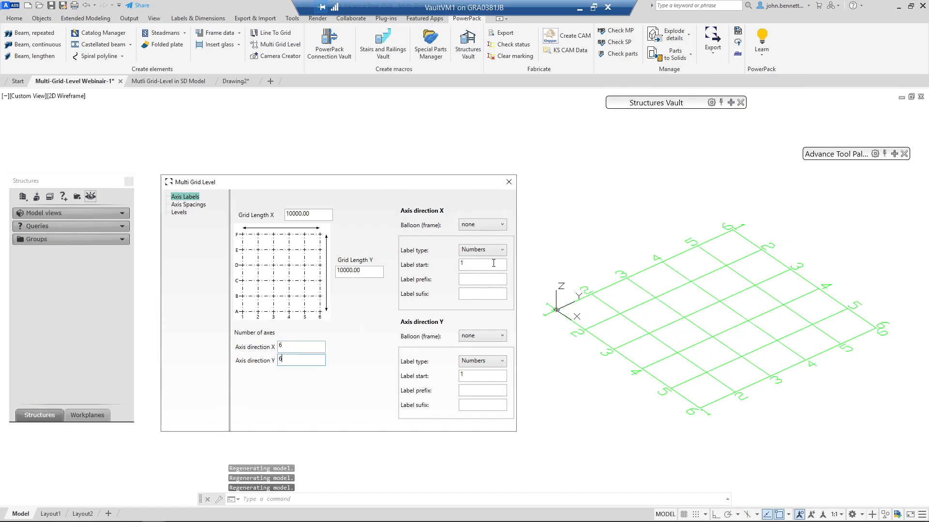
- Change the label type of the Y-direction axes to capital letters, leaving them without a balloon frame
left_click(502, 364)
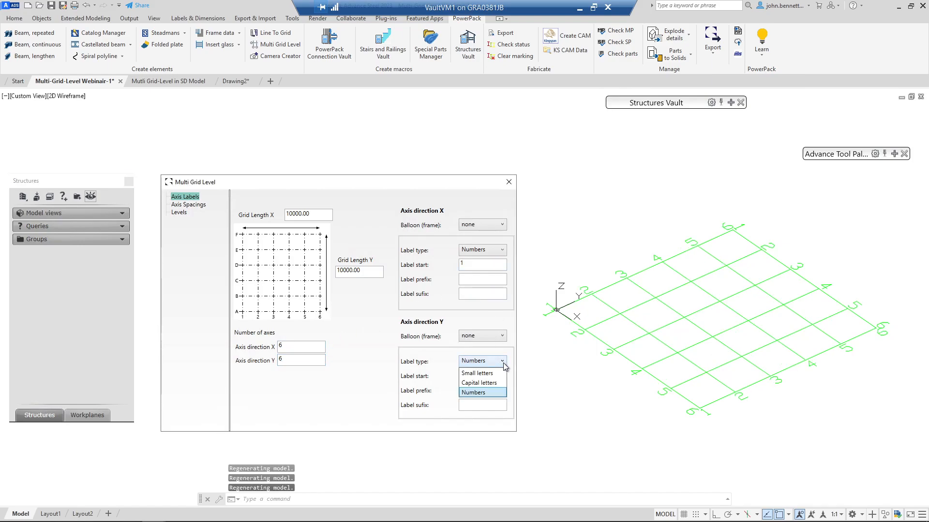
left_click(479, 384)
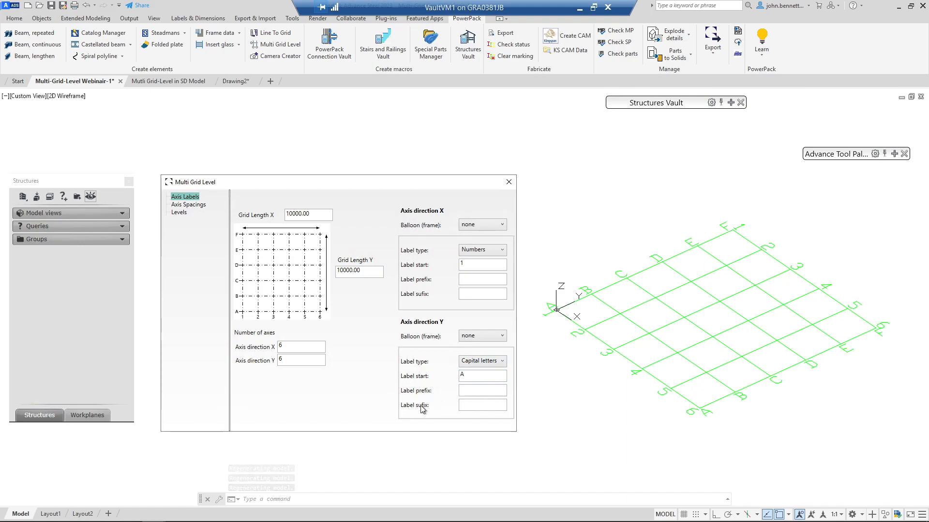
left_click(504, 338)
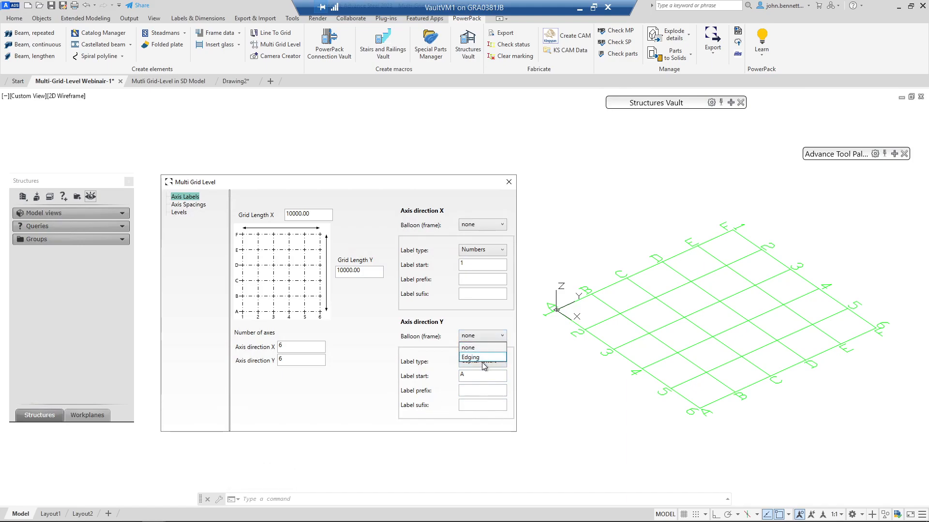
left_click(365, 351)
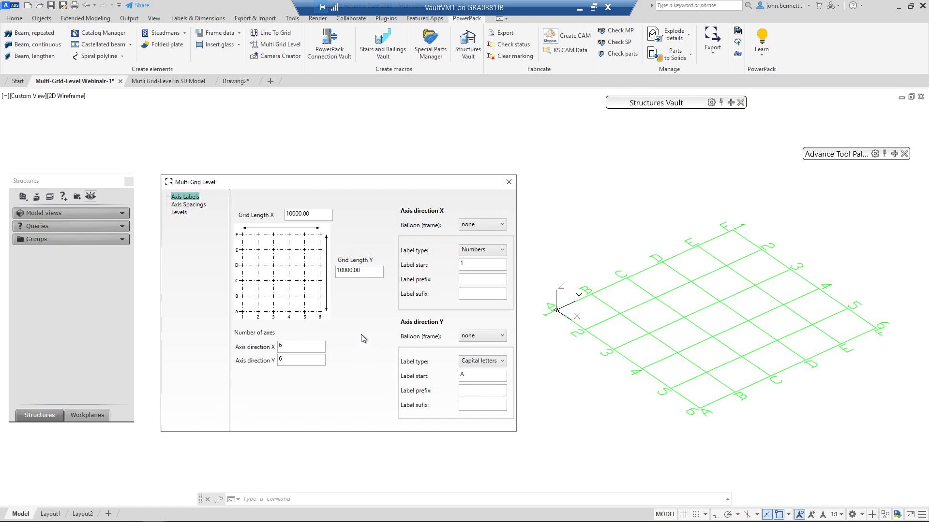
- In the X-axis spacings, set the grid spacing of line 2 to 1900
left_click(186, 205)
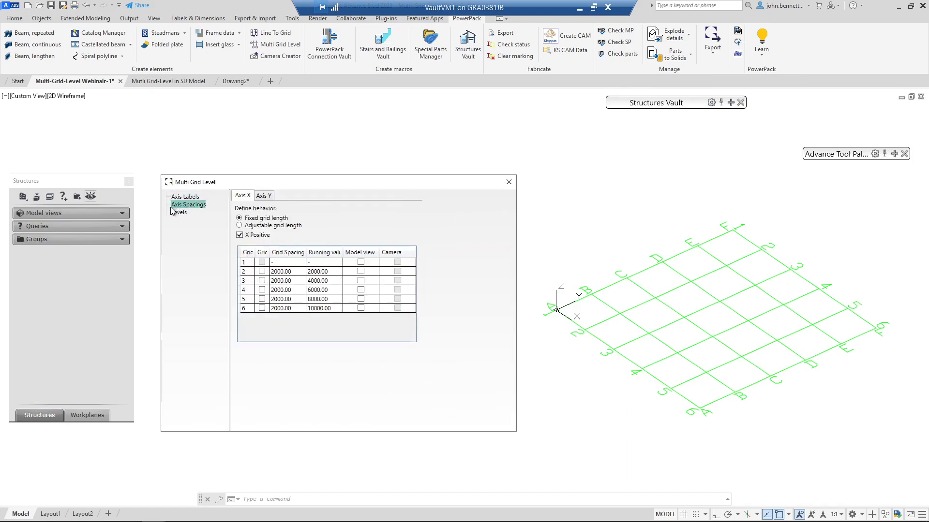
left_click(288, 275)
left_click(294, 272)
left_click(297, 281)
left_click(297, 291)
left_click(296, 300)
left_click(294, 309)
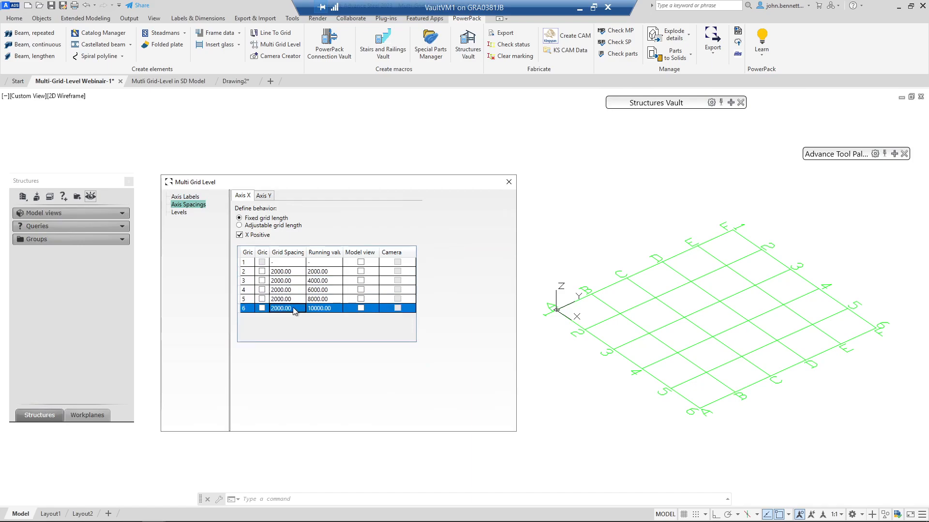
left_click(297, 272)
left_click(298, 271)
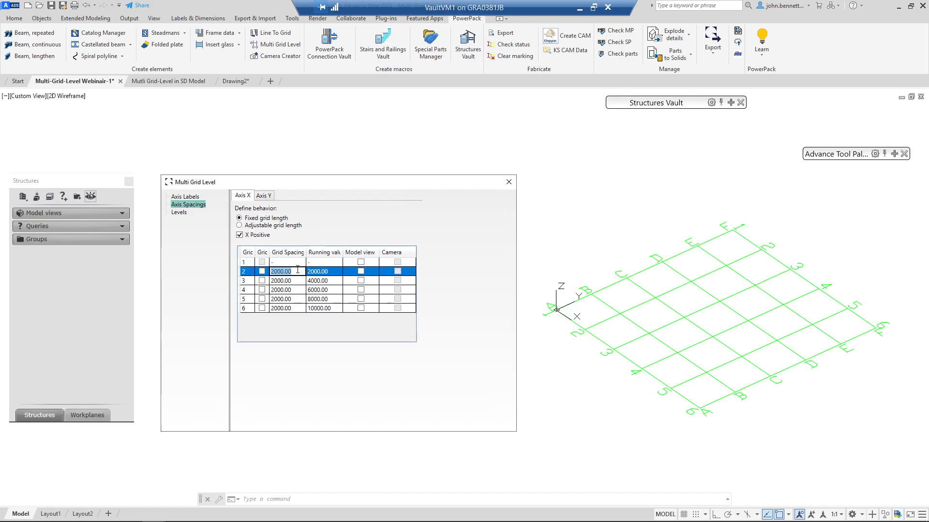
key("BackSpace")
type("1900")
key("Return")
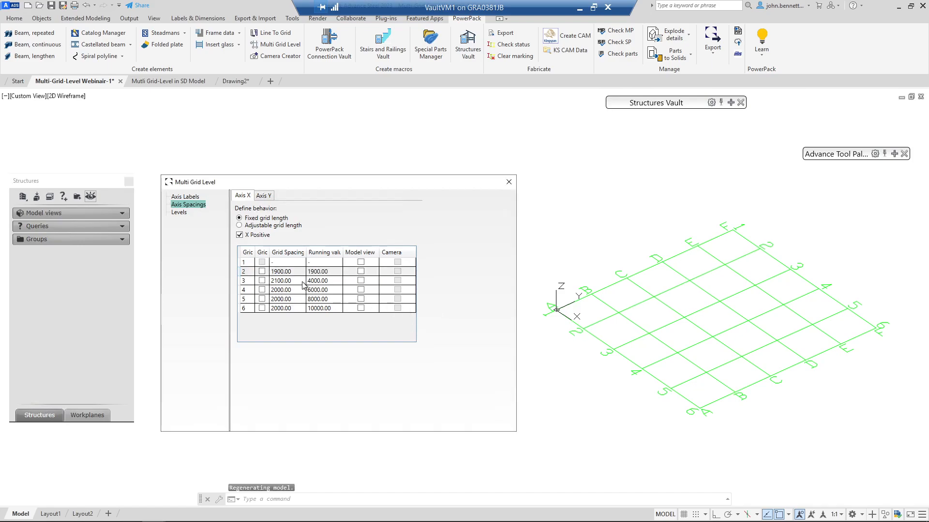
- Lock grid lines 2, 3 and 6 in the X-axis spacing table
left_click(262, 309)
left_click(263, 281)
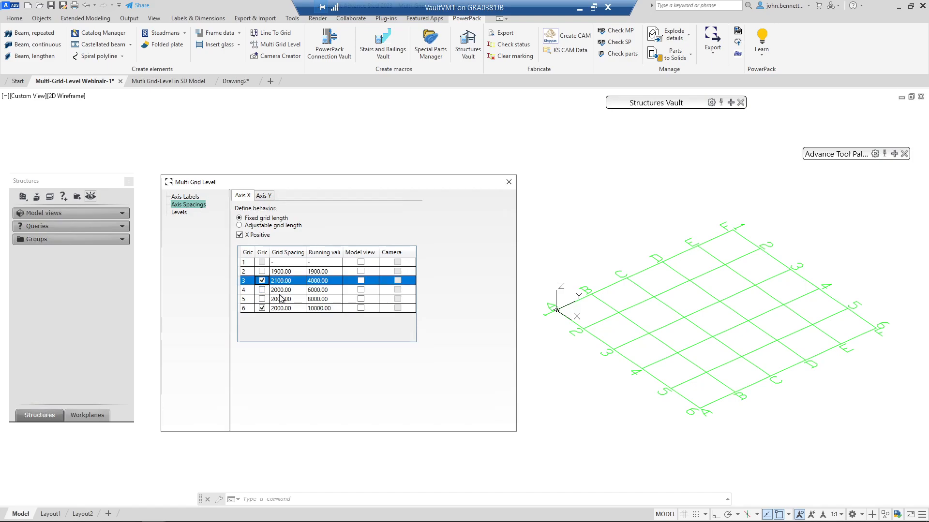
left_click(282, 300)
left_click(286, 299)
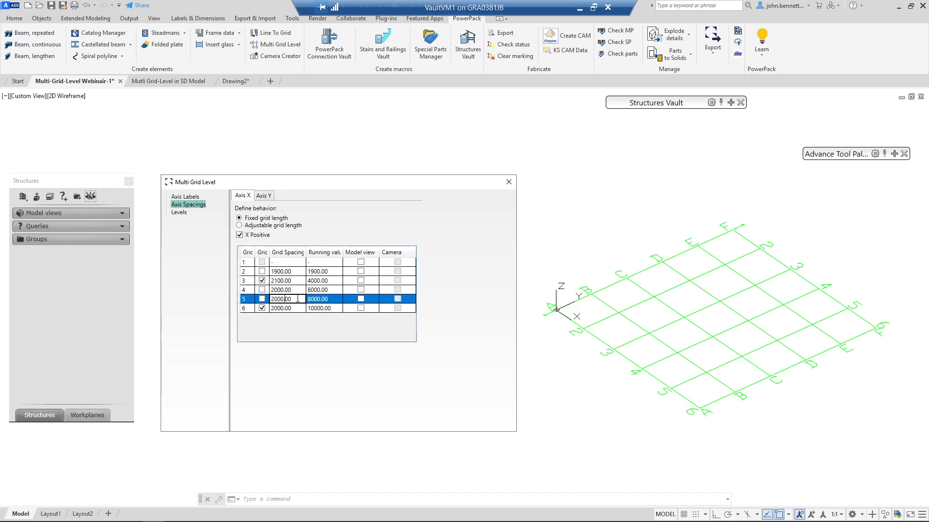
left_click(262, 272)
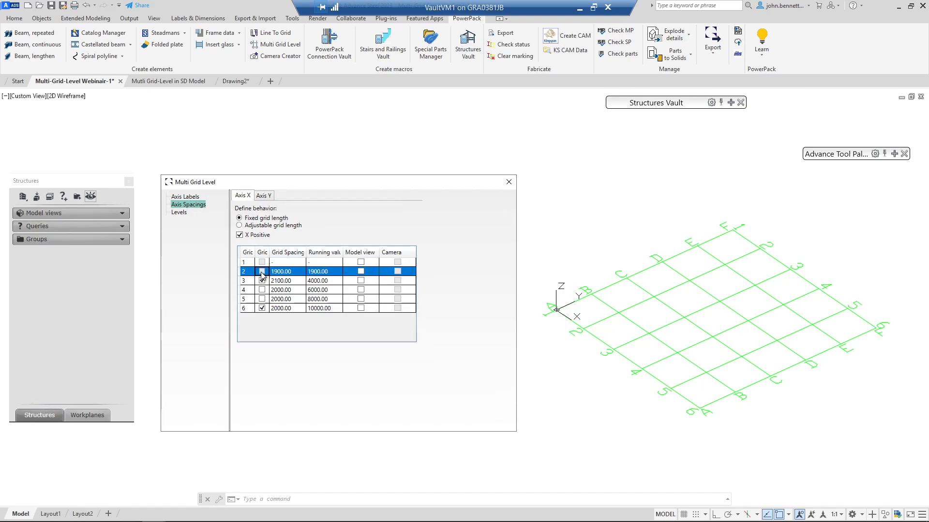
- Set the X-axis grid spacing of line 5 to 2100
left_click(287, 299)
left_click(294, 300)
left_click_drag(299, 299, 274, 300)
key("BackSpace")
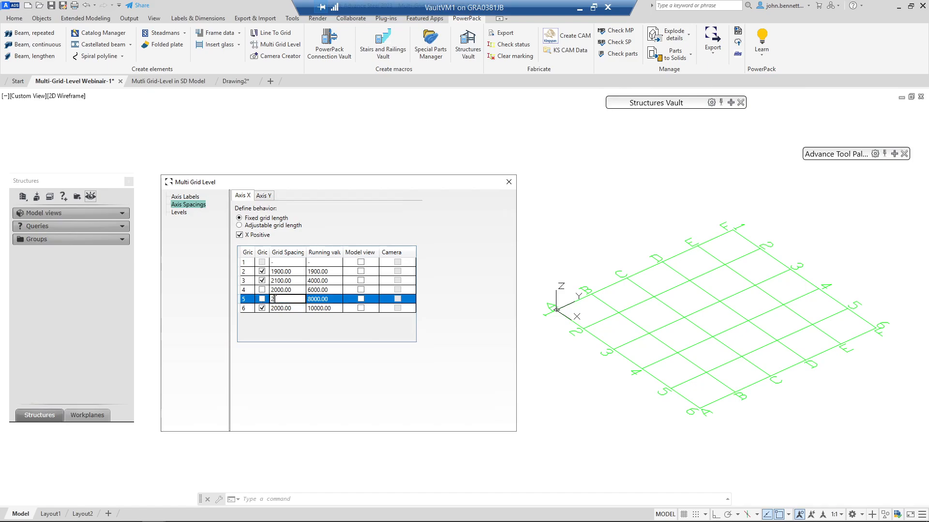
type("100")
key("Return")
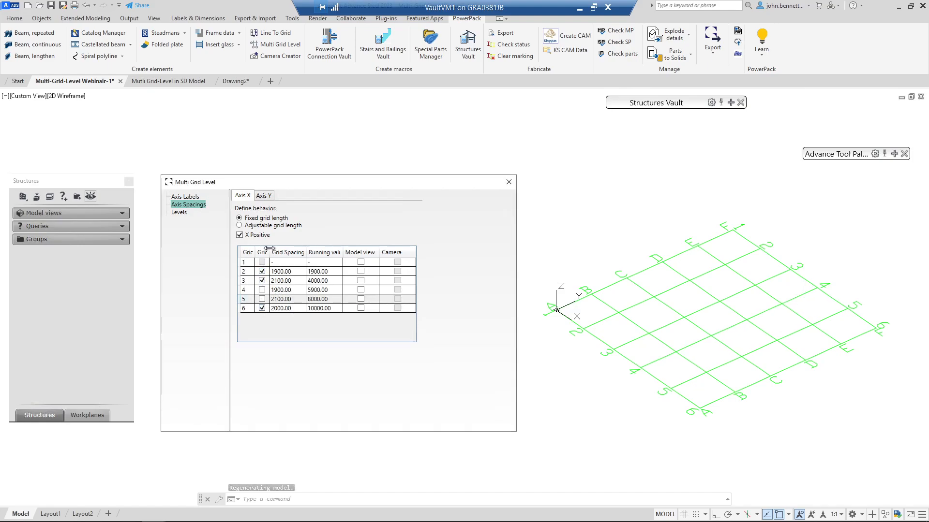
- Unlock X-axis grid lines 2, 3 and 6 and switch the axis behavior to adjustable grid length
left_click_drag(269, 250, 285, 250)
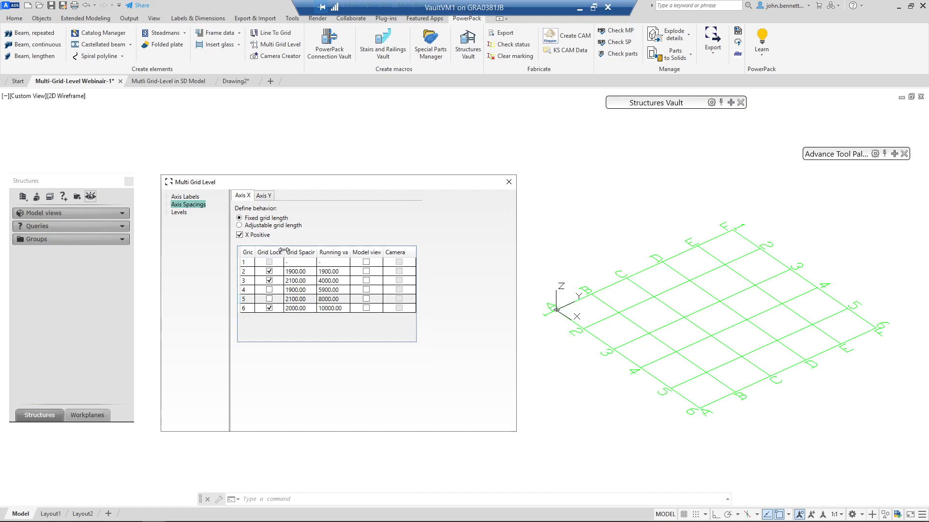
left_click_drag(283, 250, 278, 250)
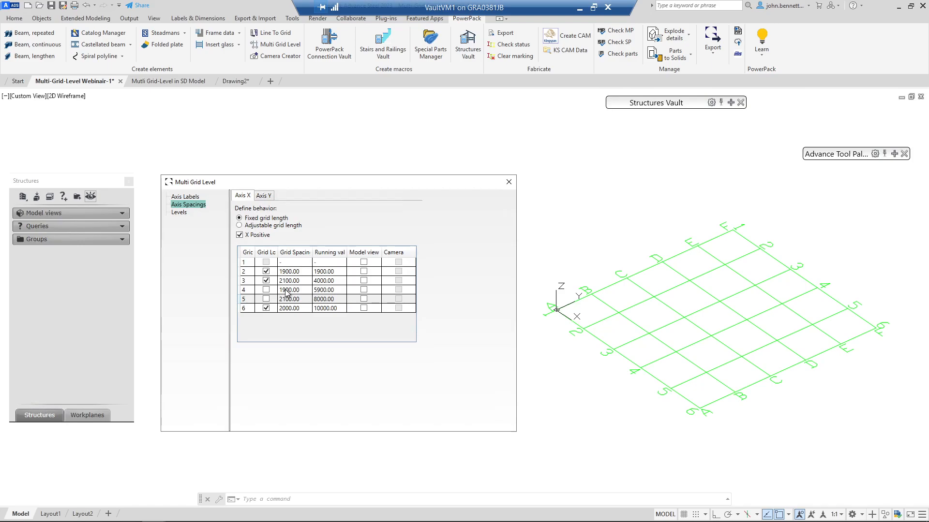
left_click(267, 271)
left_click(267, 281)
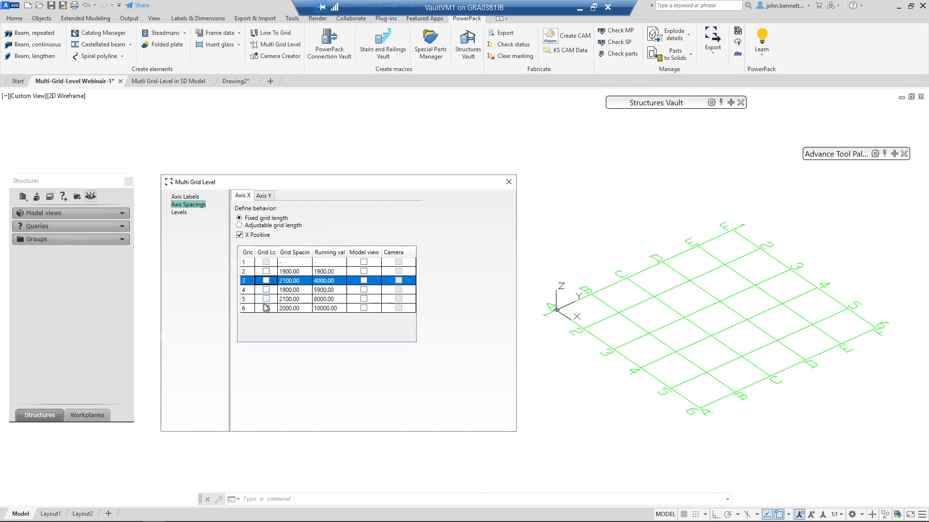
left_click(266, 310)
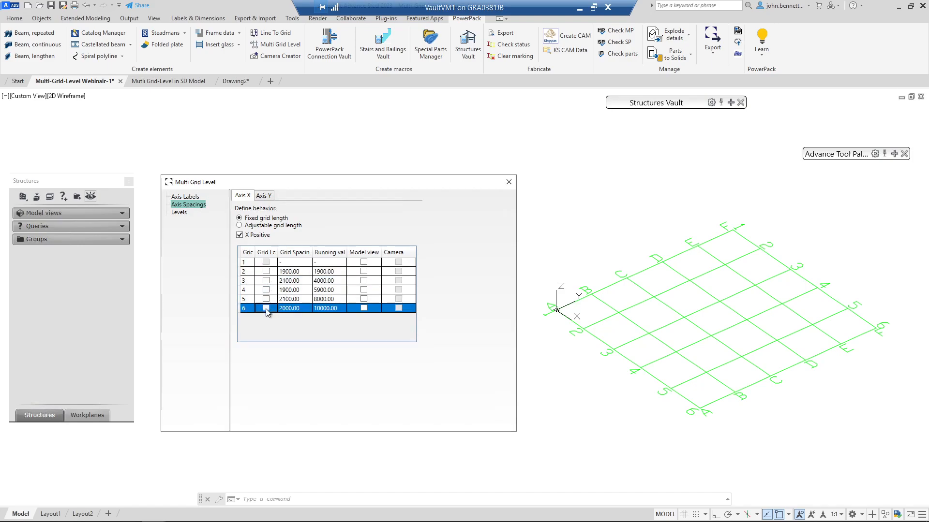
left_click(240, 225)
- Set the X-axis grid spacing of line 2 to 2500 and of line 3 to 2050
left_click(300, 272)
left_click(303, 271)
double_click(284, 270)
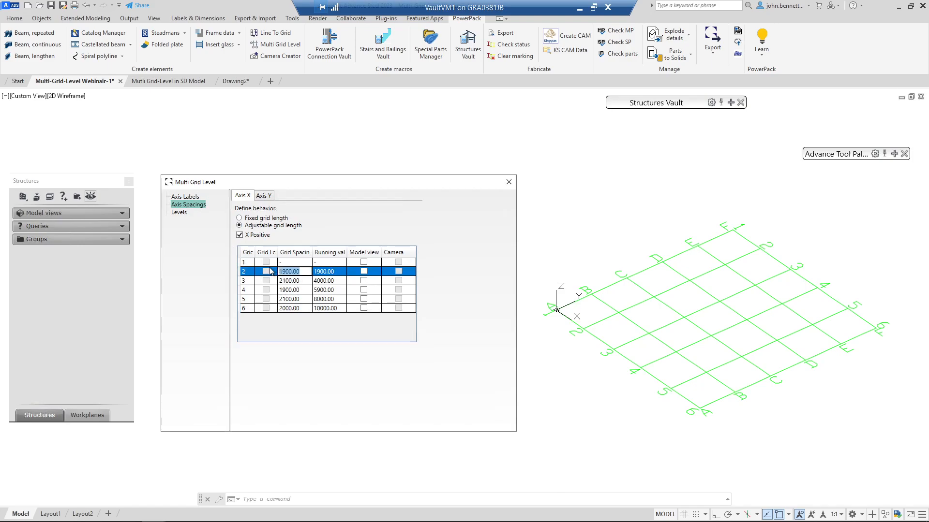
type("2500")
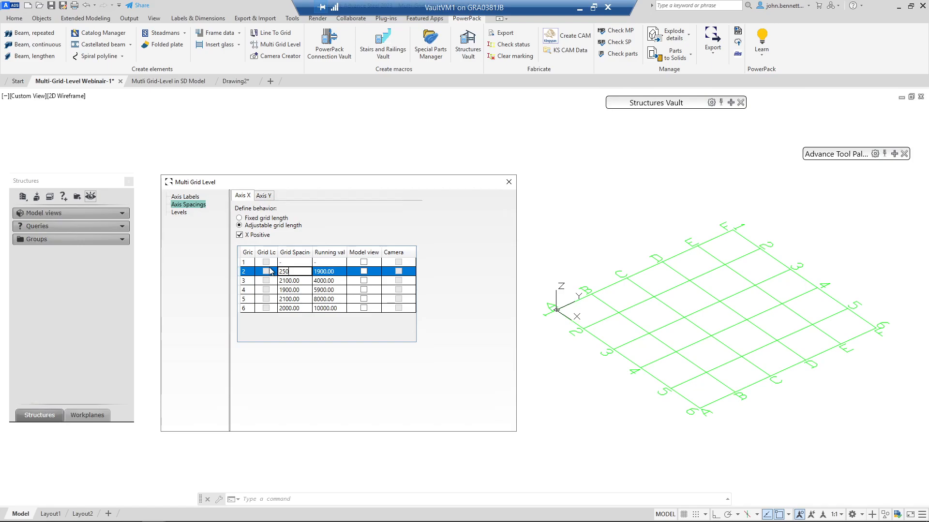
left_click(325, 315)
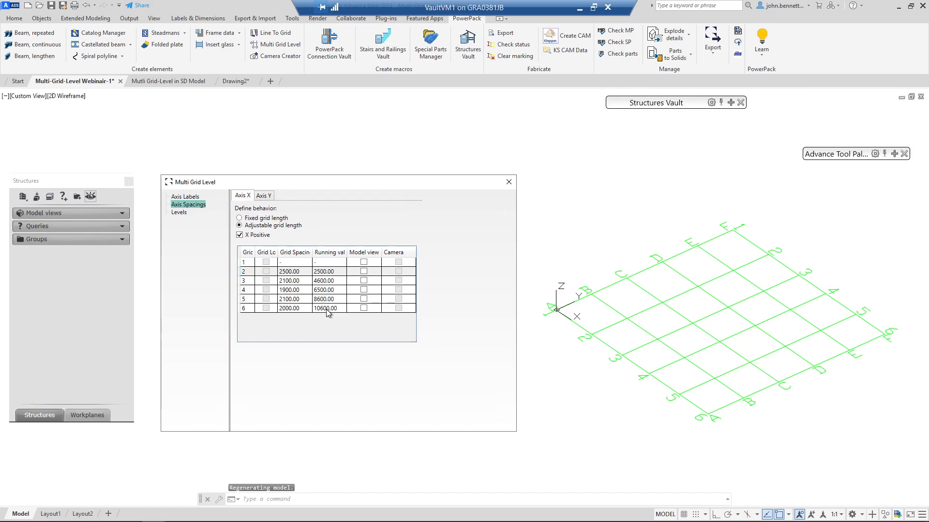
left_click(301, 281)
left_click_drag(301, 280, 278, 289)
type("2050")
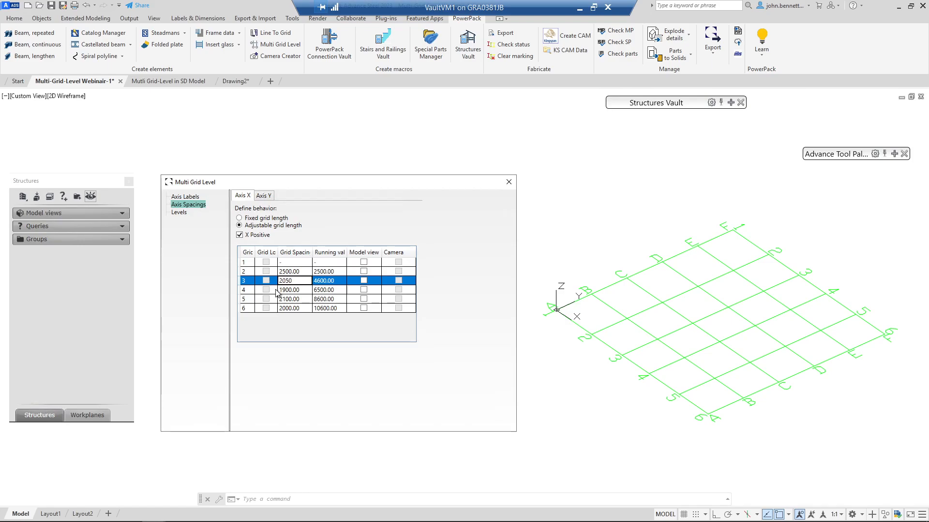
key("Return")
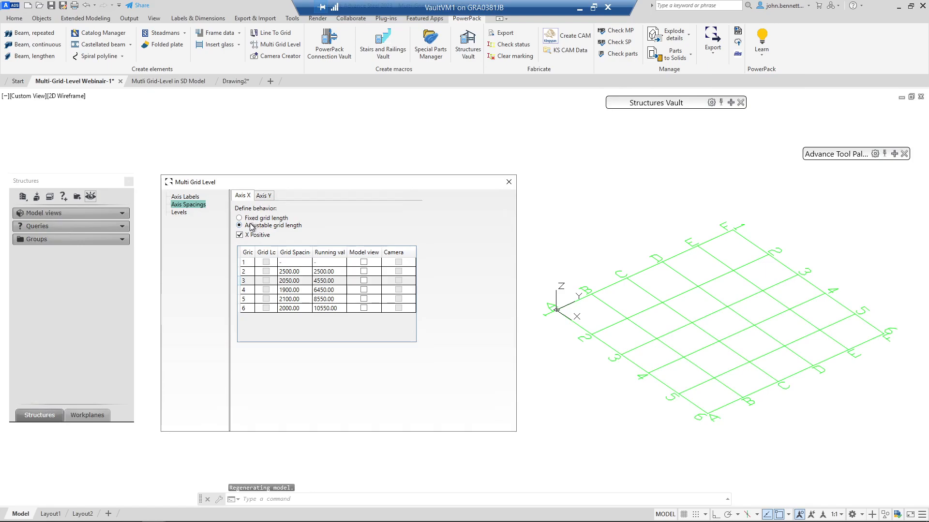
- Set the X-axis grid spacing of lines 4 and 5 to 2000 each
left_click(286, 291)
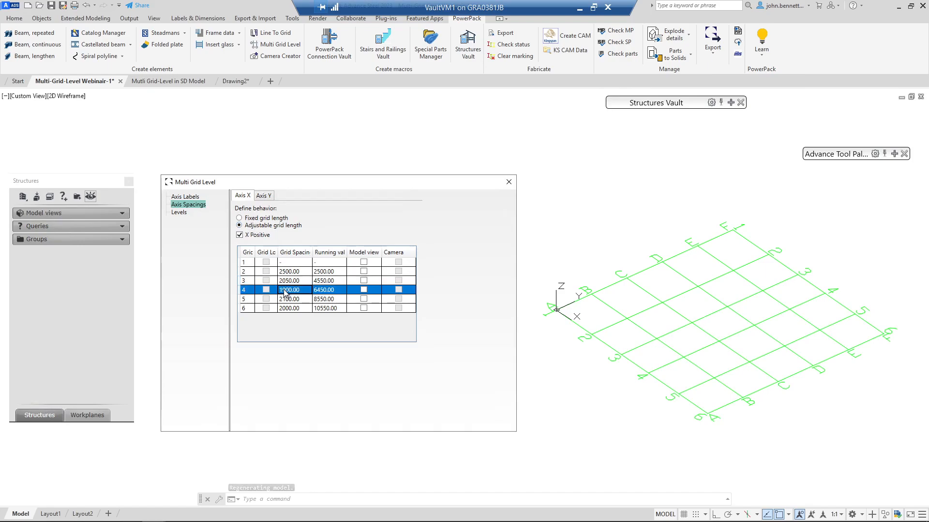
type("2000")
left_click(295, 299)
left_click(295, 299)
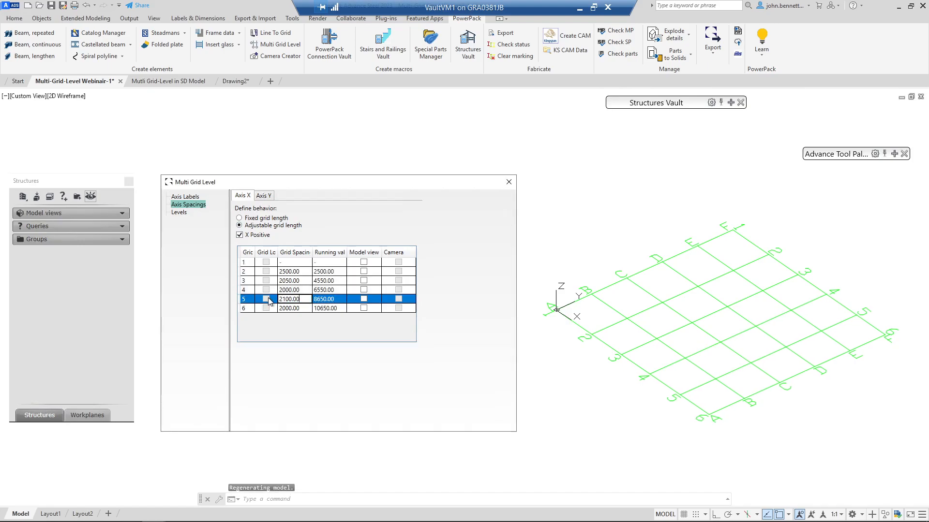
type("2000")
key("Return")
- Set the X-axis grid spacing of lines 2 and 3 to 2000 each
left_click(289, 274)
left_click(289, 273)
type("2000")
key("Return")
left_click(289, 282)
type("2000")
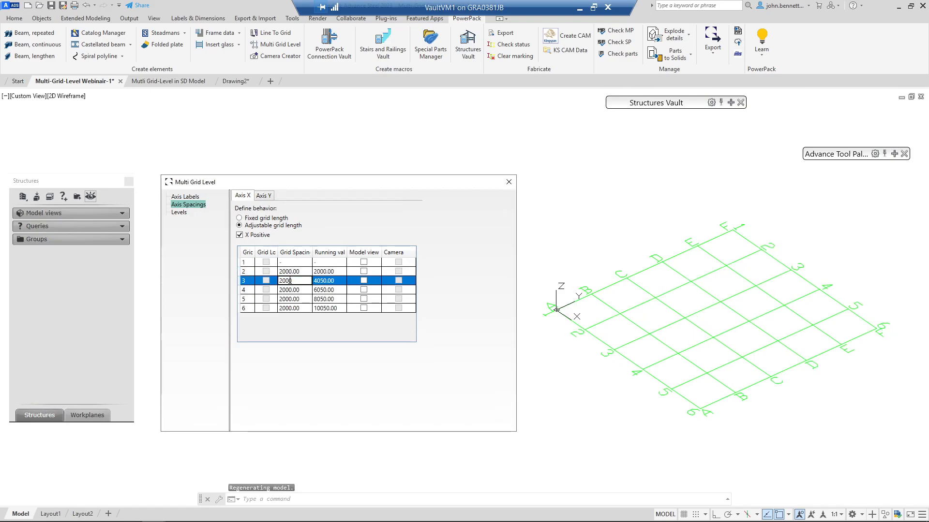
key("Return")
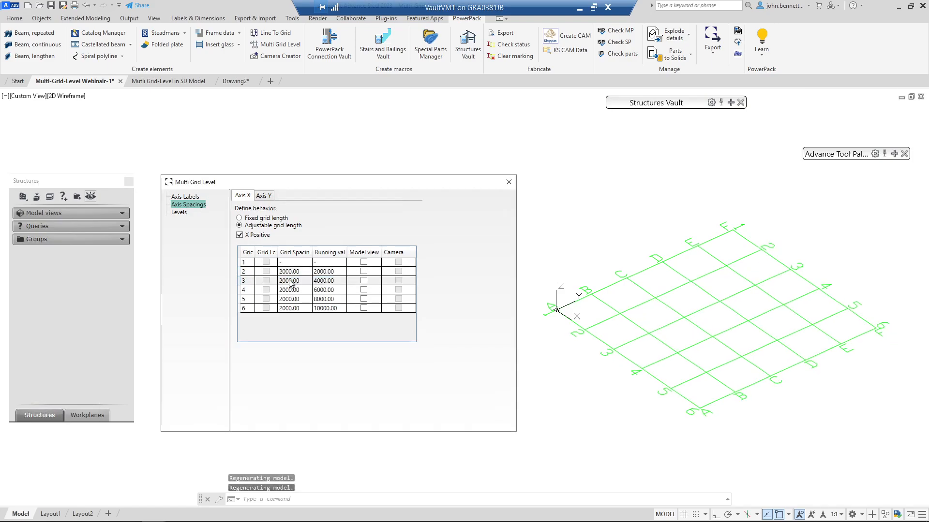
- Reverse the grid's X direction by disabling X Positive, and switch Y Positive off and back on for the Y axis
left_click(239, 238)
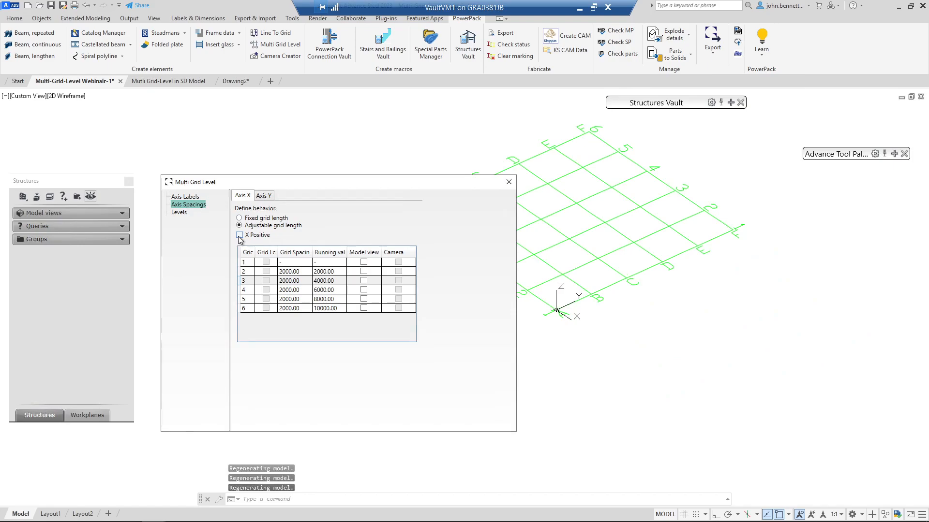
left_click(240, 235)
left_click(264, 196)
left_click(239, 236)
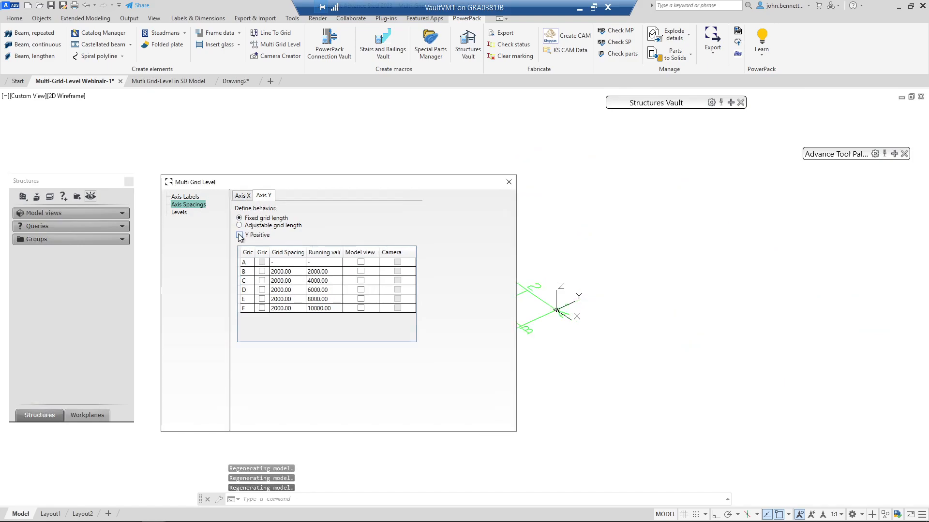
left_click(238, 236)
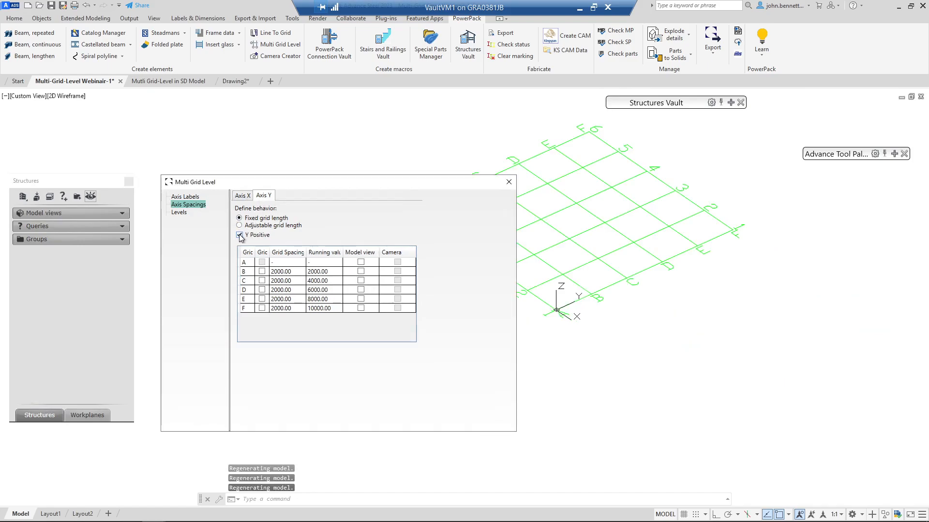
left_click(242, 196)
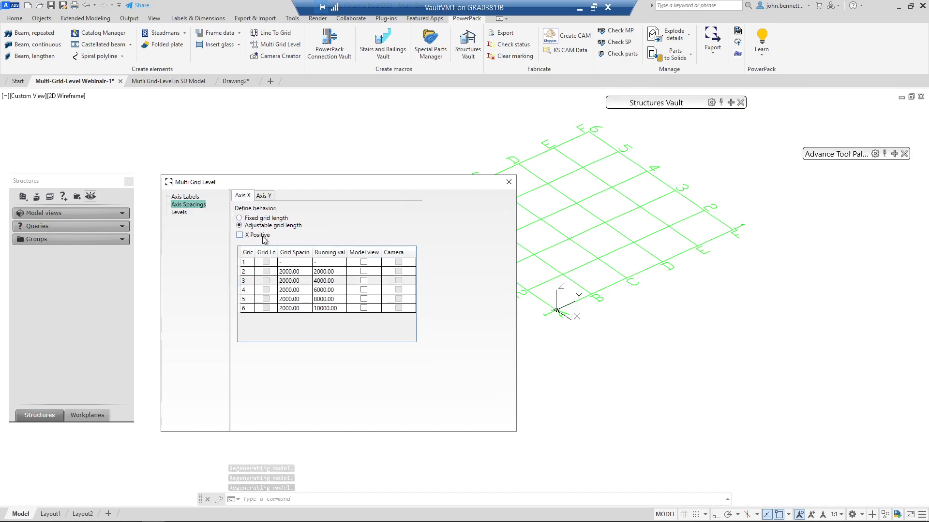
- Restore the grid's positive X direction by enabling X Positive for the X axis
middle_click_drag(542, 237, 671, 328)
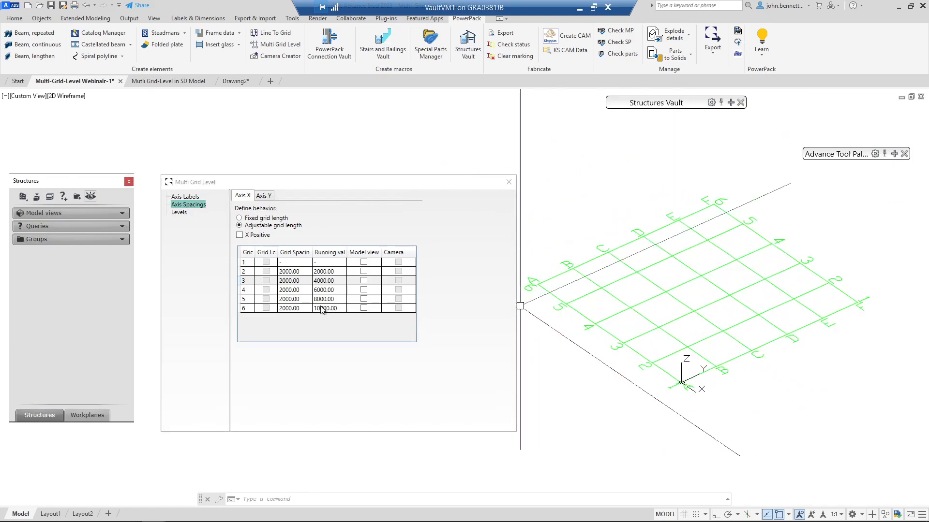
left_click(240, 236)
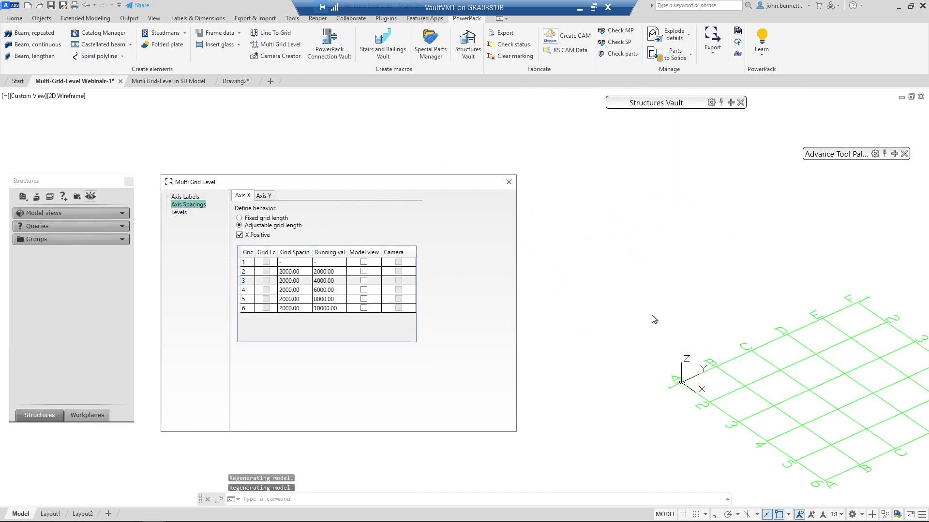
middle_click_drag(653, 315, 528, 226)
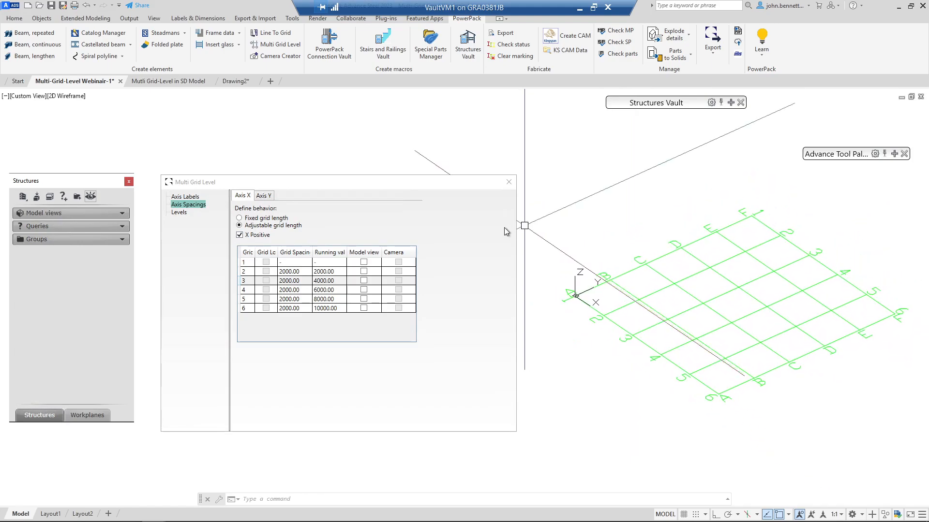
- Enable the model view and camera for X-axis grid lines 1 and 6, leaving line 2 without a model view
left_click(363, 263)
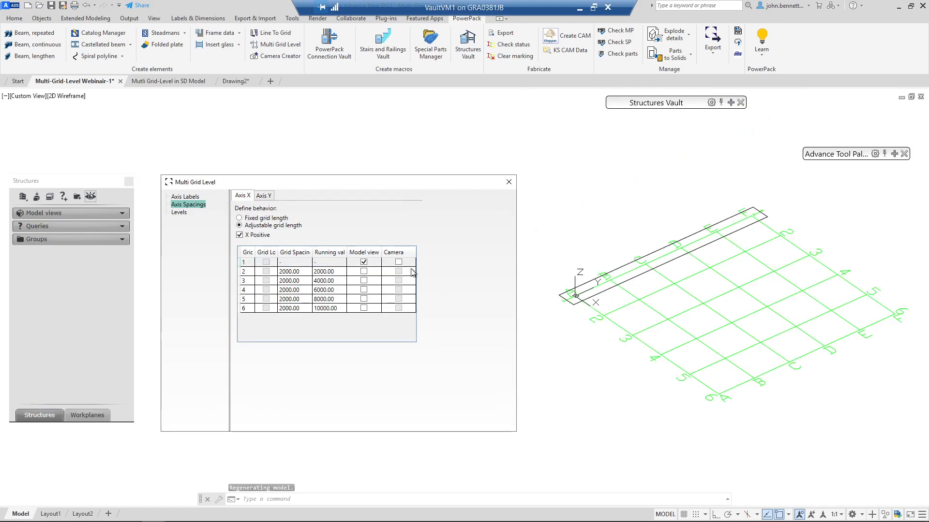
left_click(398, 262)
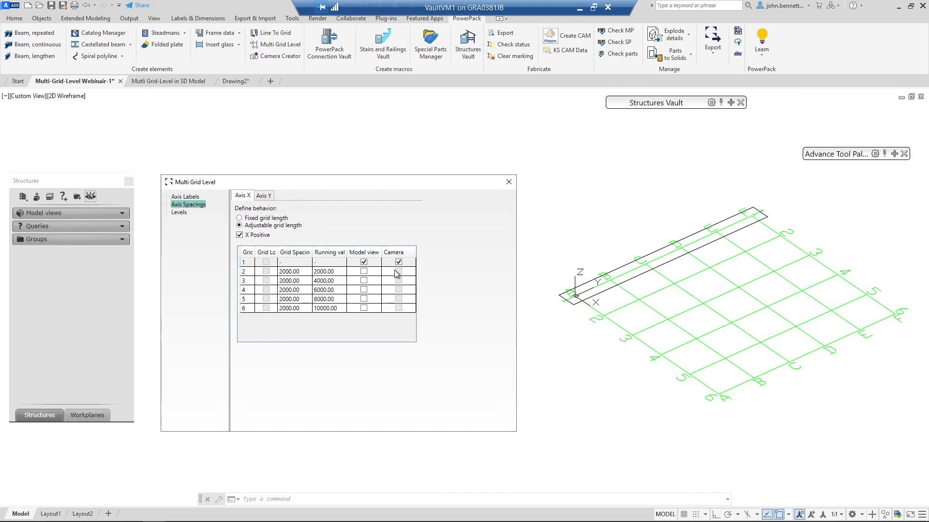
left_click(363, 272)
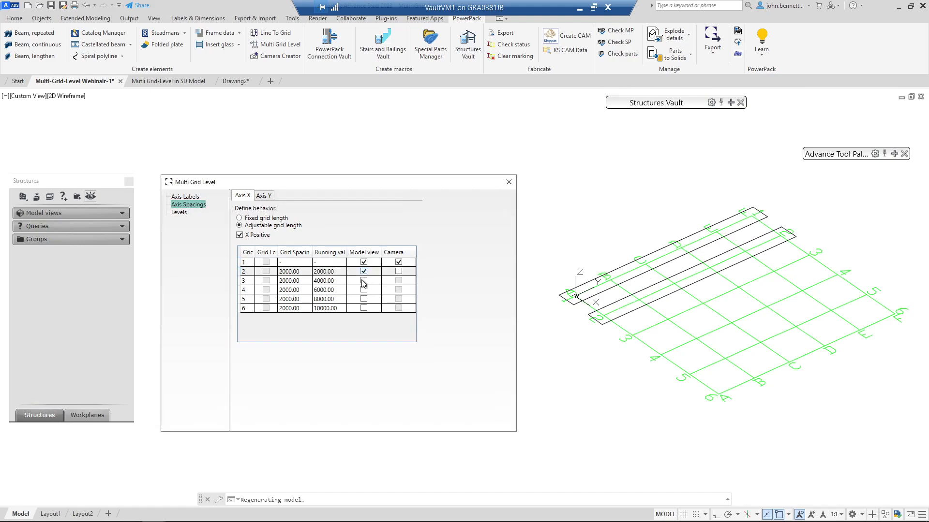
left_click(364, 271)
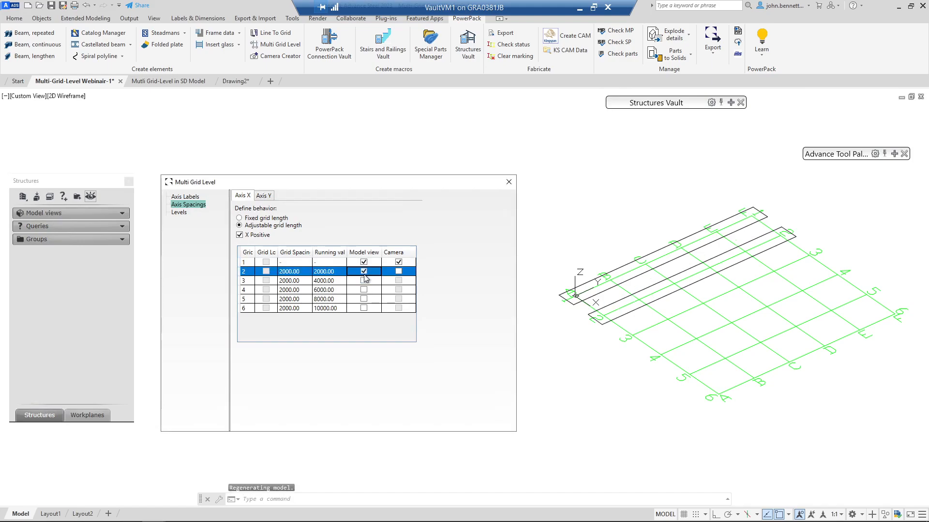
left_click(364, 308)
left_click(397, 309)
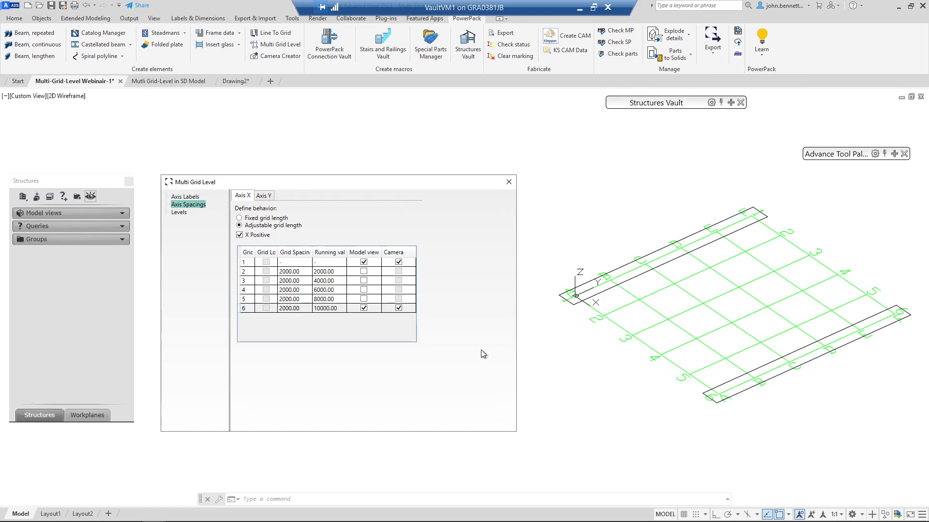
- Enable the model view and camera for Y-axis grid lines A and F
left_click(264, 195)
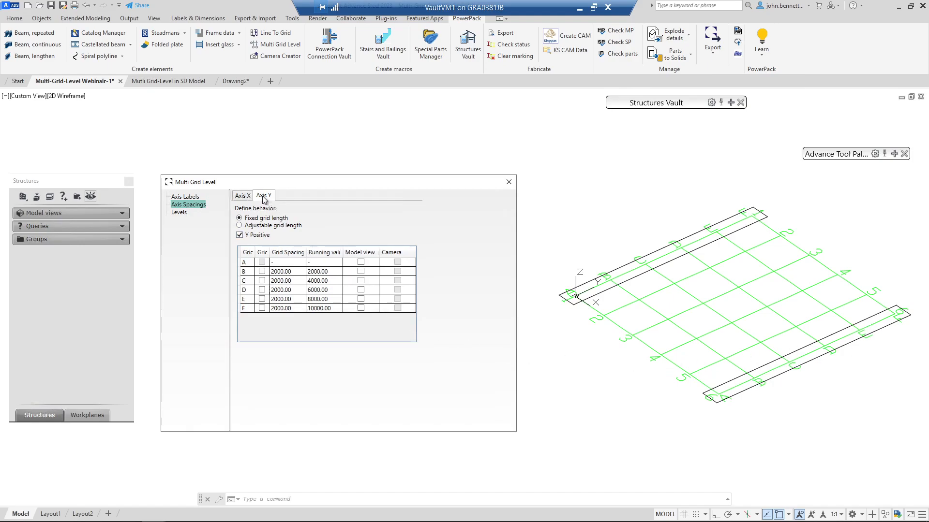
left_click(360, 263)
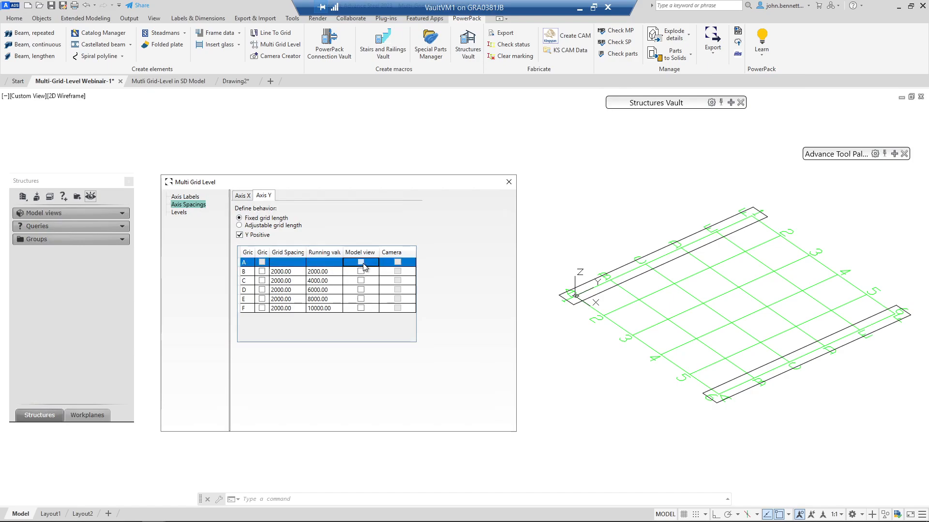
left_click(398, 263)
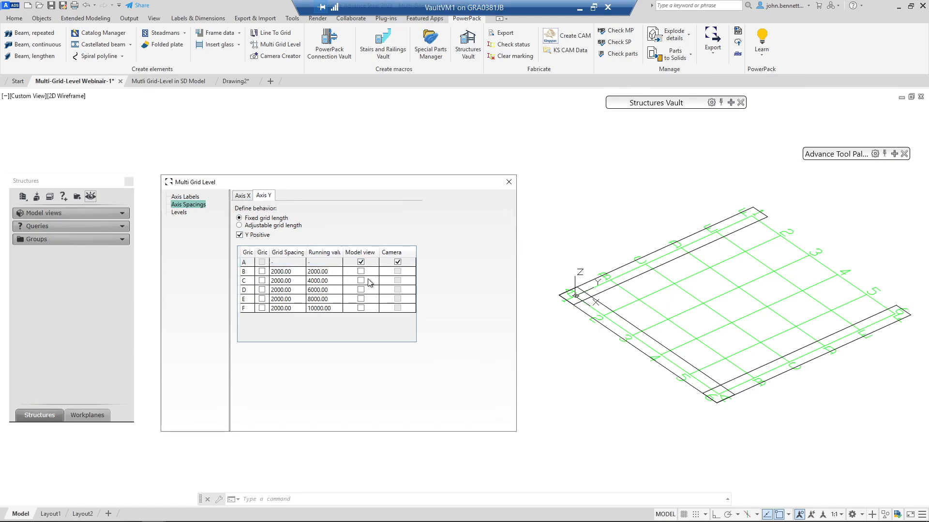
left_click(360, 309)
left_click(397, 308)
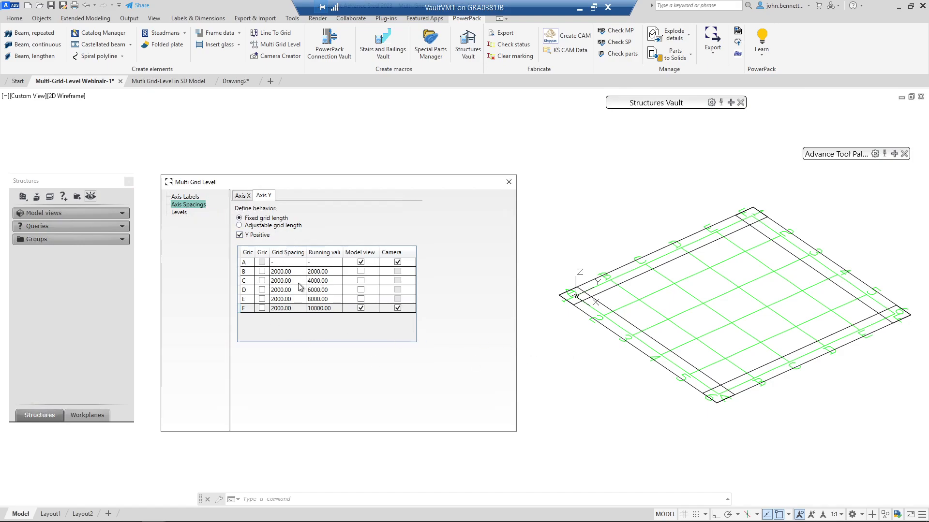
- Switch the model view and camera of Y-axis grid line D on and back off
left_click(360, 290)
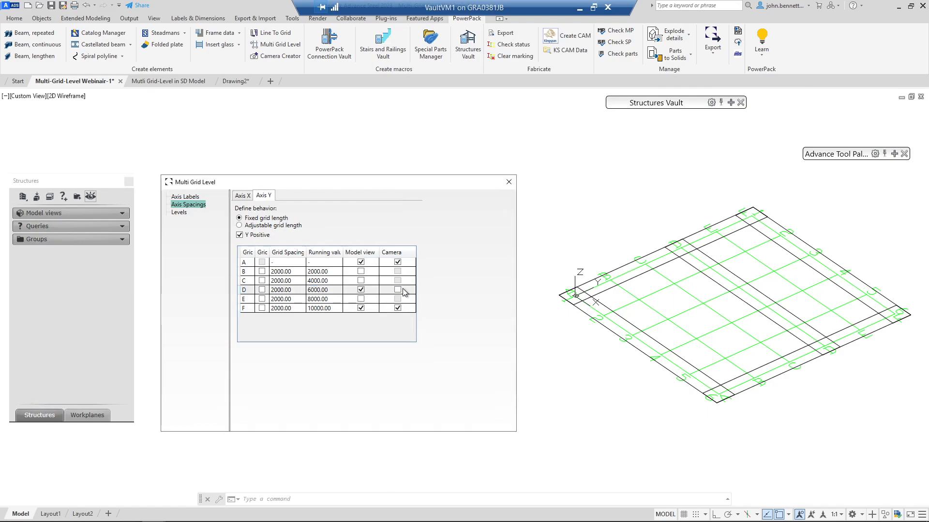
left_click(397, 291)
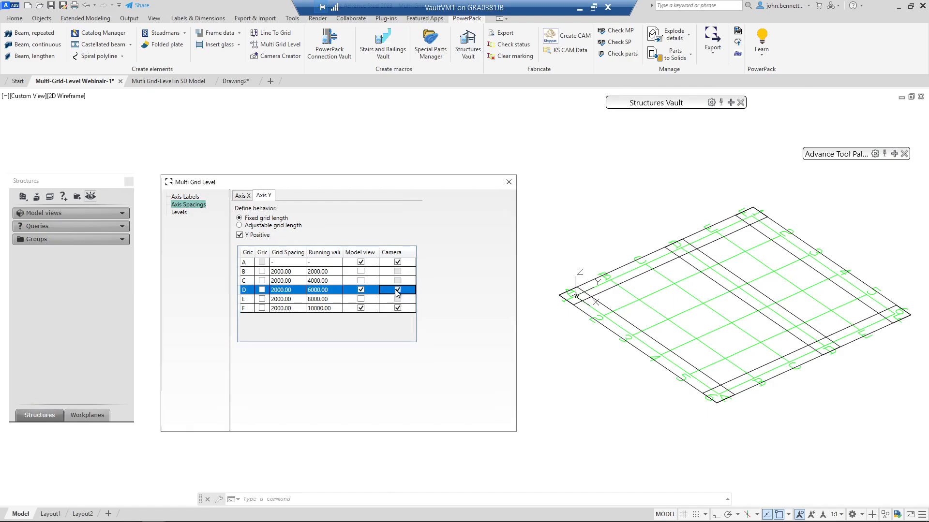
left_click(361, 290)
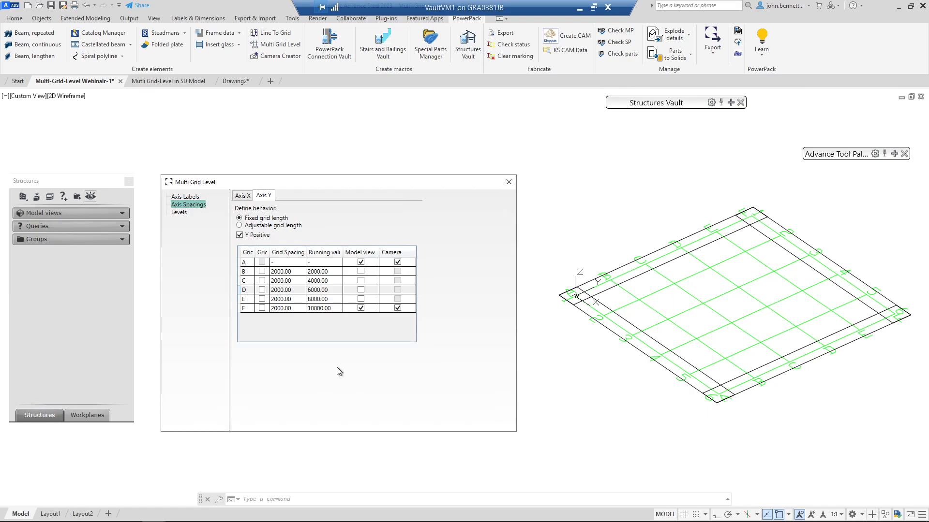
- Enable level creation for the grid with 0 negative levels and 5 positive levels
left_click(179, 213)
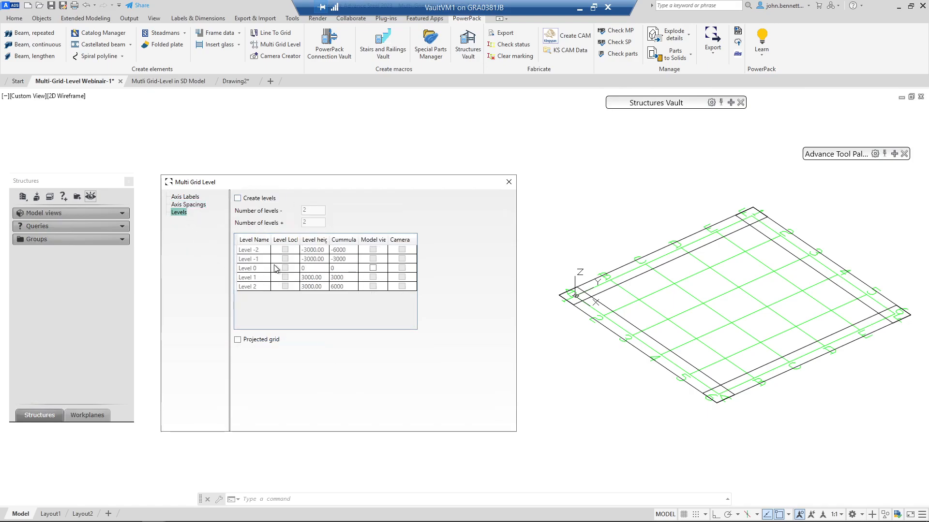
left_click(237, 198)
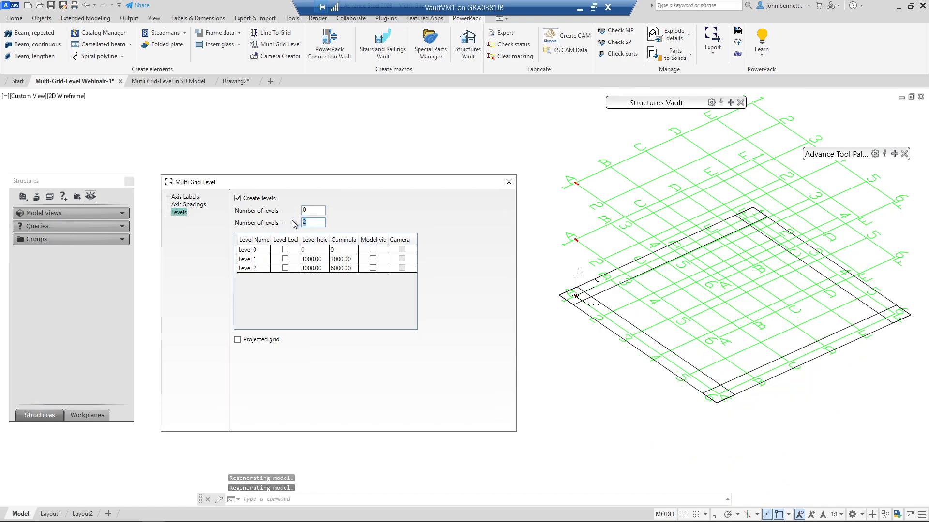
type("5")
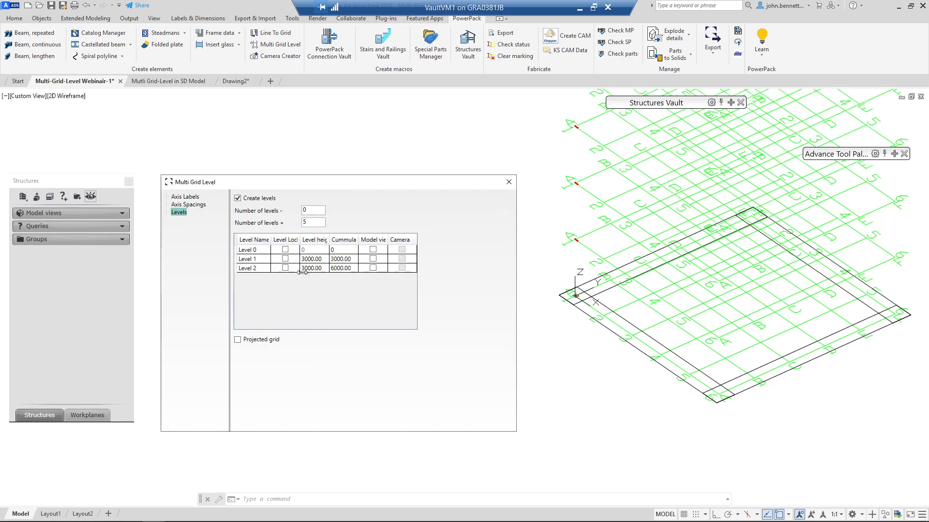
- Set the height of Level 1 to 3100
middle_click_drag(593, 373, 559, 375)
scroll(558, 377, "up", 2)
scroll(558, 376, "up", 5)
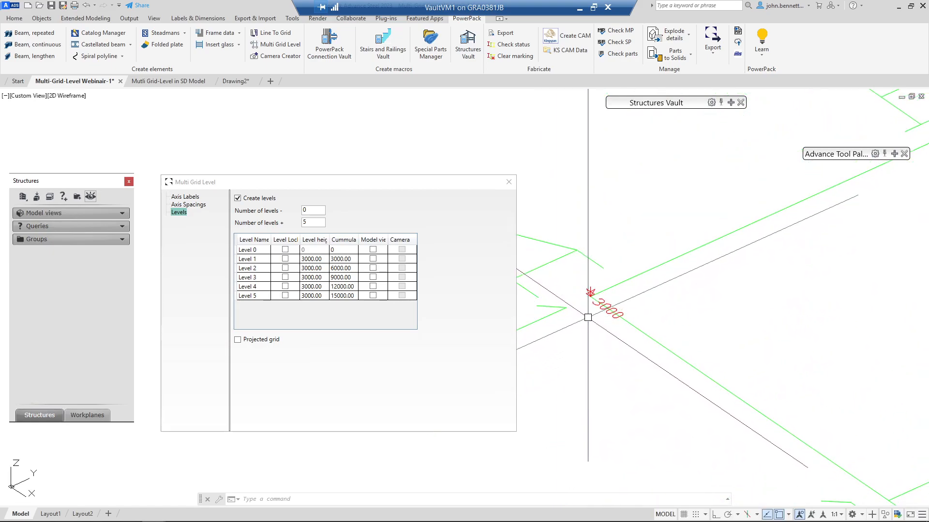
left_click(321, 260)
left_click(324, 259)
double_click(312, 259)
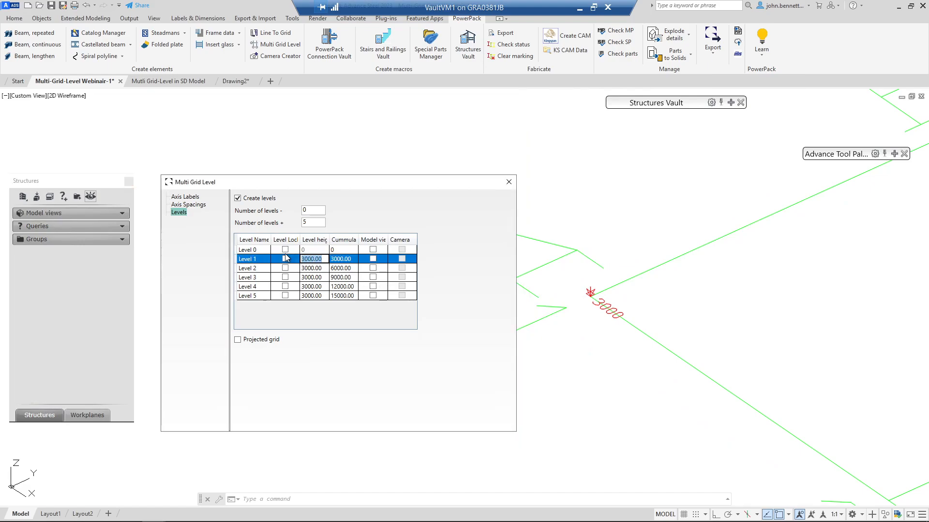
type("31")
key("Return")
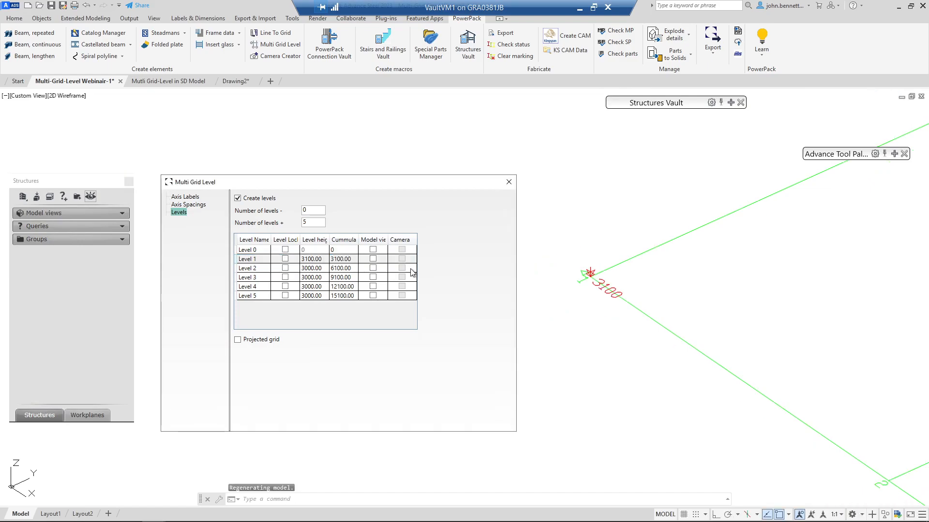
- Set the height of Level 2 to 2900
left_click(309, 268)
left_click(310, 269)
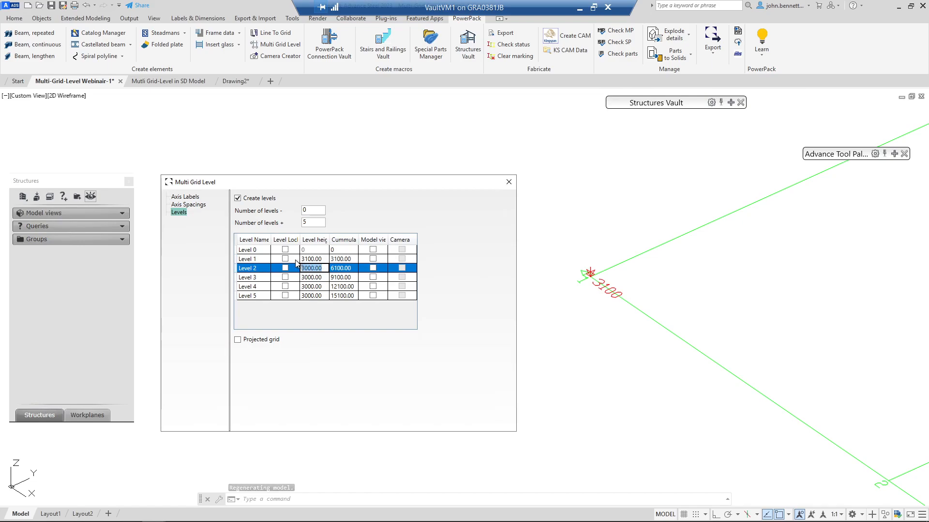
type("2900")
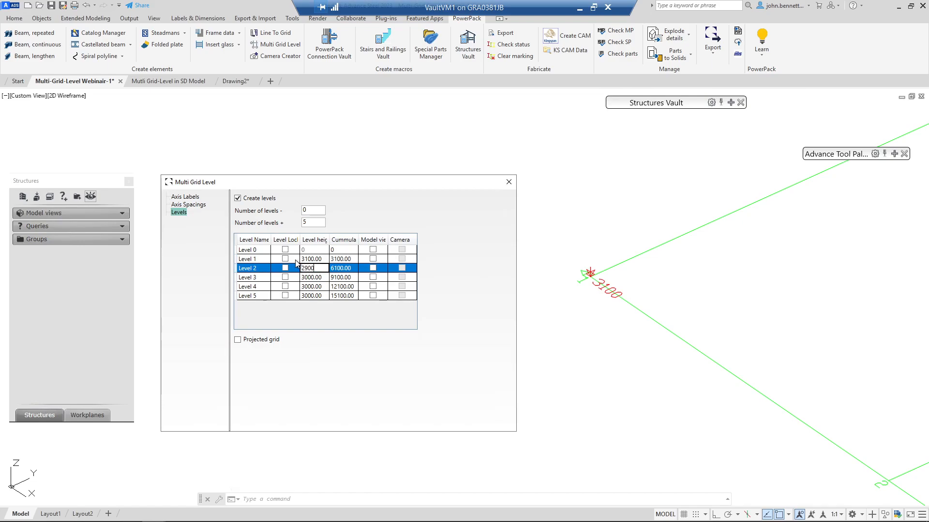
key("Return")
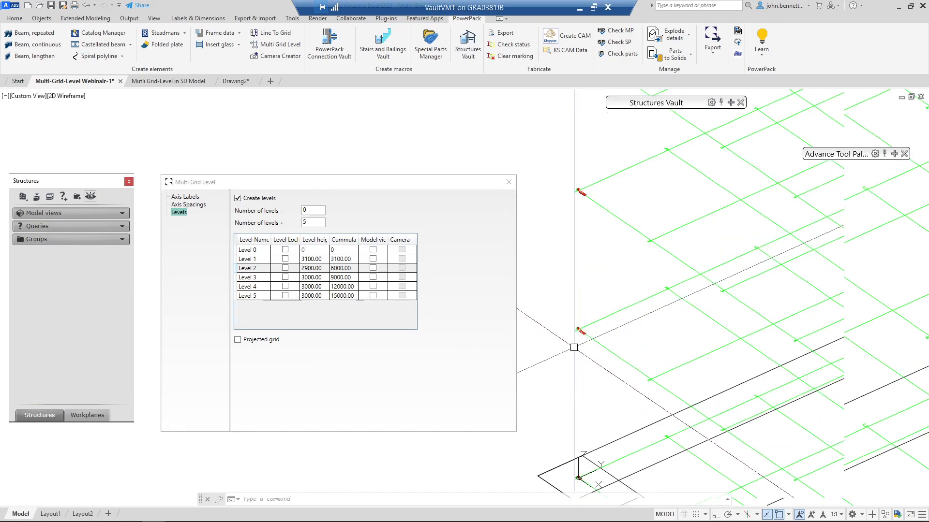
- Enable the model view and camera for Level 0 and Level 1
scroll(574, 348, "down", 4)
scroll(558, 323, "down", 2)
mouse_move(566, 316)
middle_mouse_down()
mouse_move(558, 343)
mouse_move(547, 320)
mouse_move(539, 338)
middle_mouse_up()
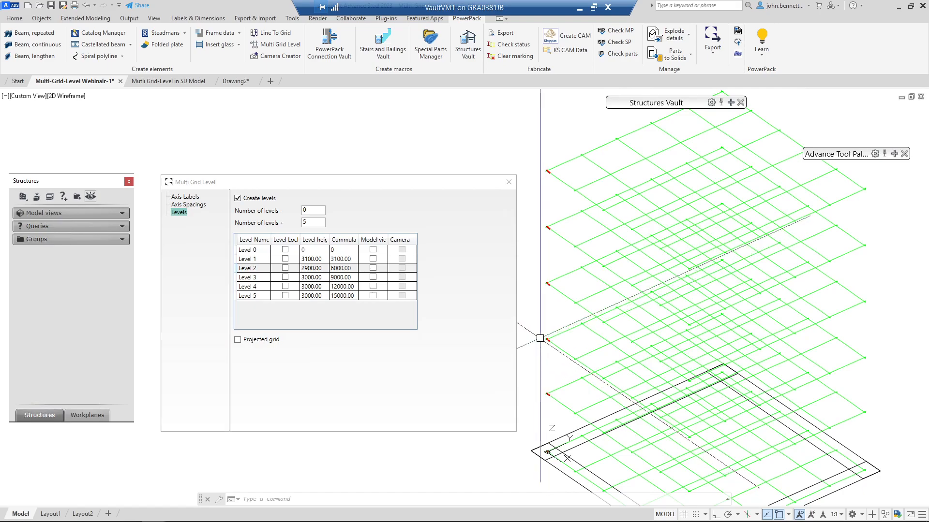
left_click(373, 250)
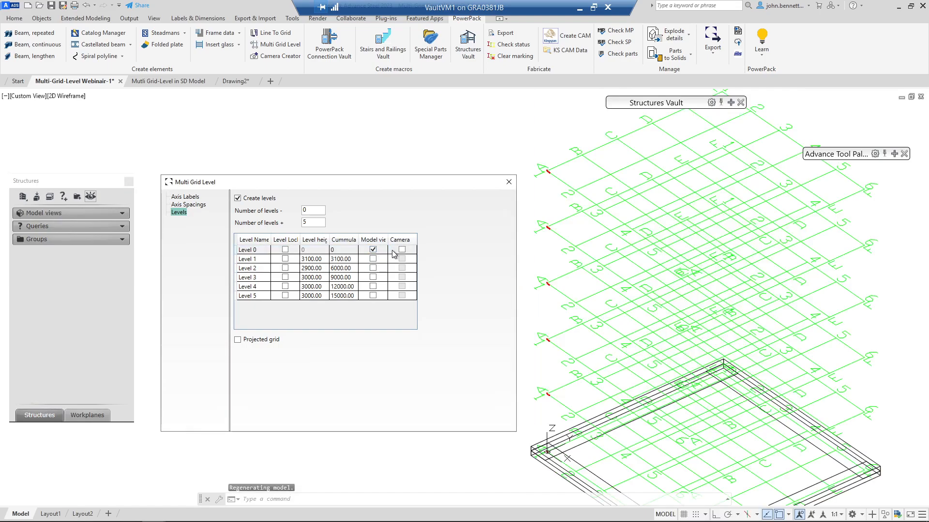
left_click(401, 250)
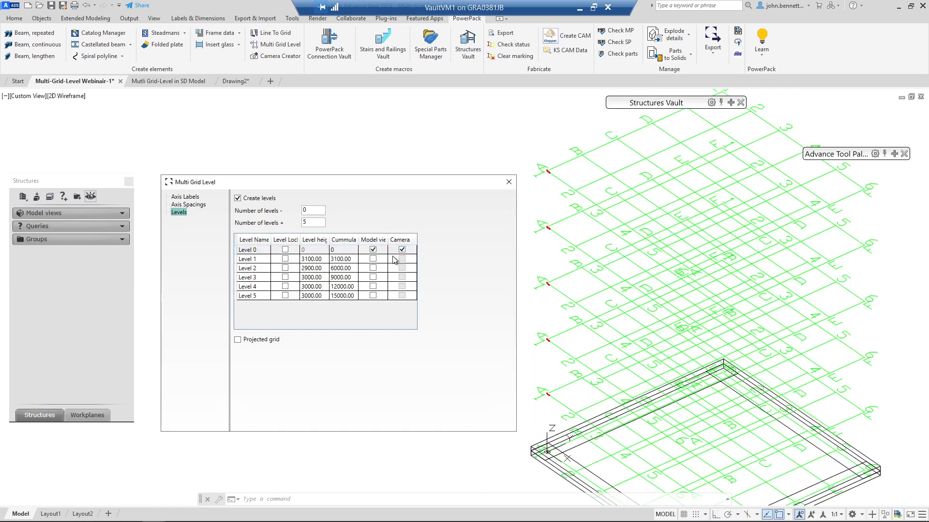
left_click(373, 259)
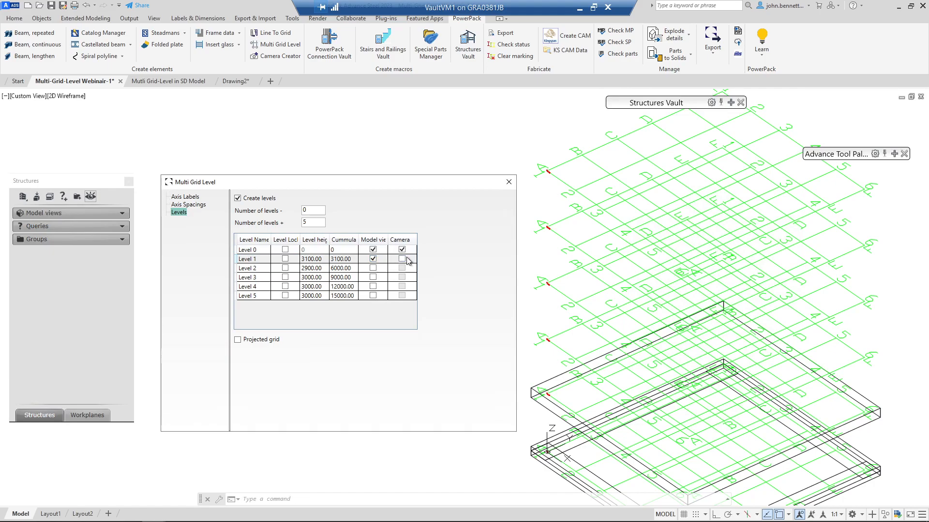
left_click(401, 261)
- Enable the model view and camera for Levels 2, 3, 4 and 5
left_click(373, 269)
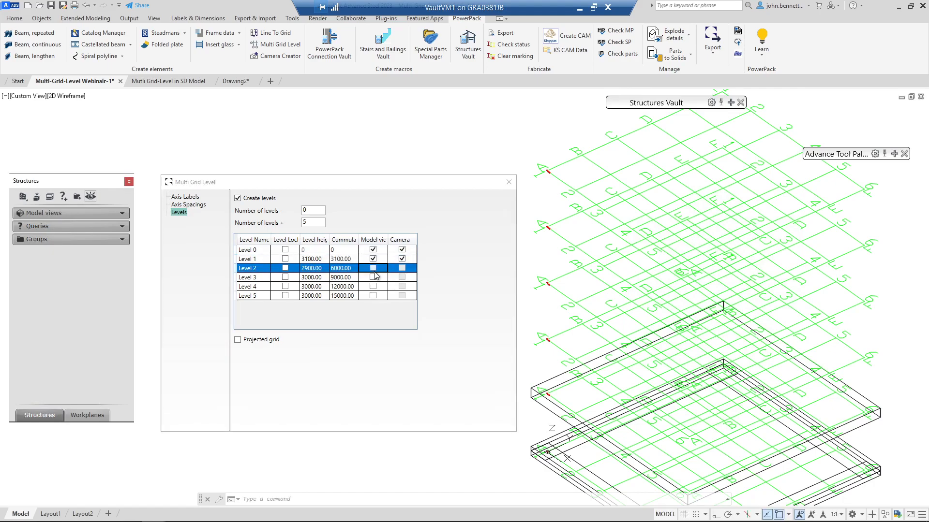
left_click(373, 278)
left_click(373, 286)
left_click(373, 296)
left_click(402, 296)
left_click(402, 287)
left_click(402, 278)
left_click(402, 268)
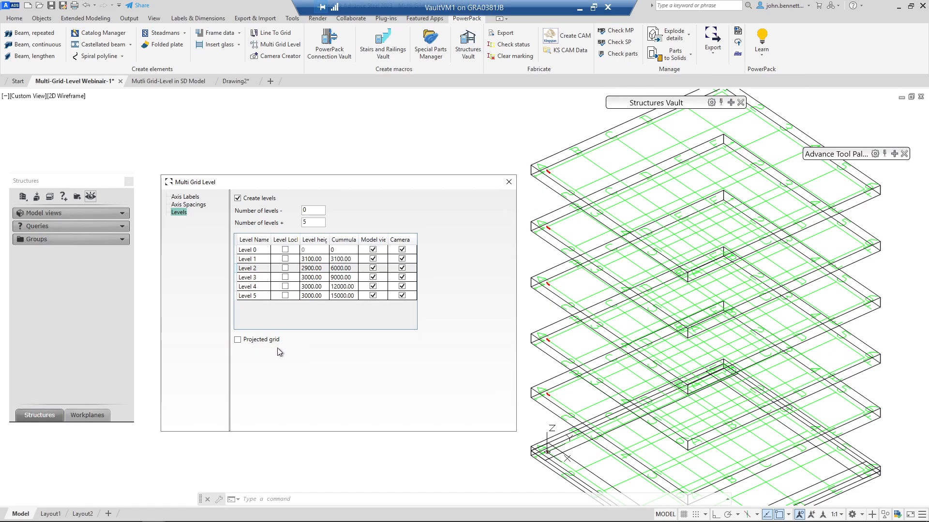
- Enable Projected grid for the levels and close the Multi Grid Level settings
left_click(237, 340)
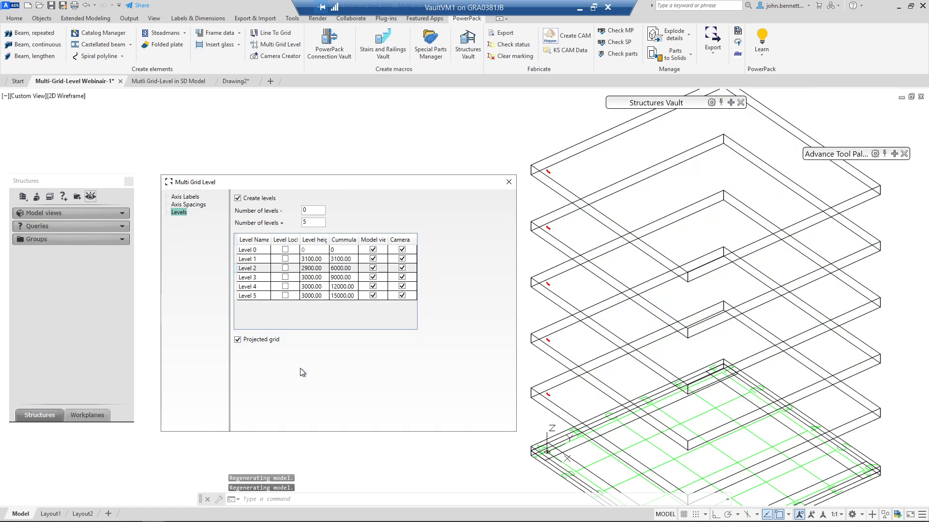
left_click(370, 464)
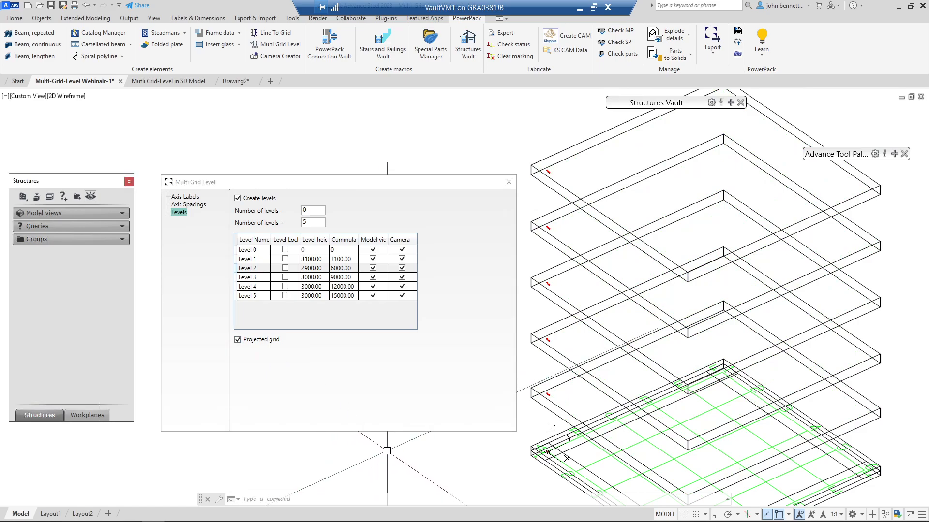
middle_click_drag(387, 449, 387, 425)
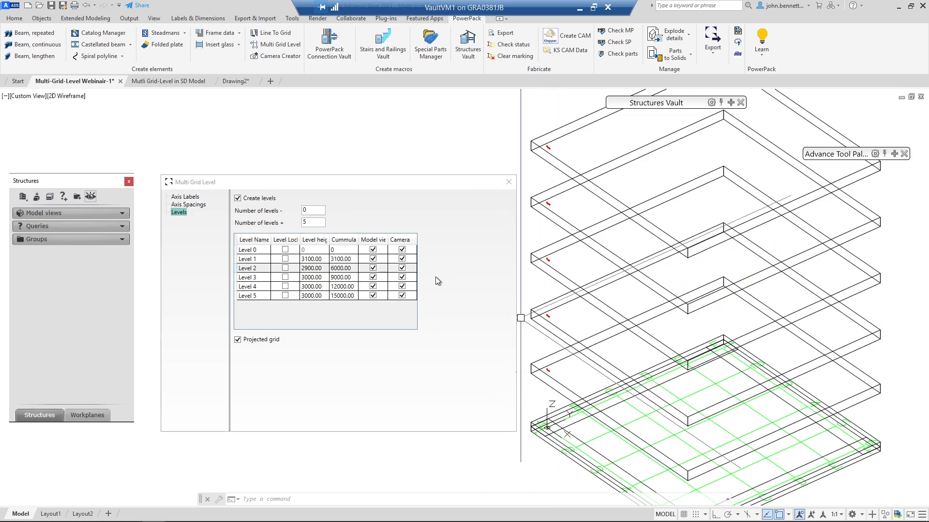
left_click(503, 185)
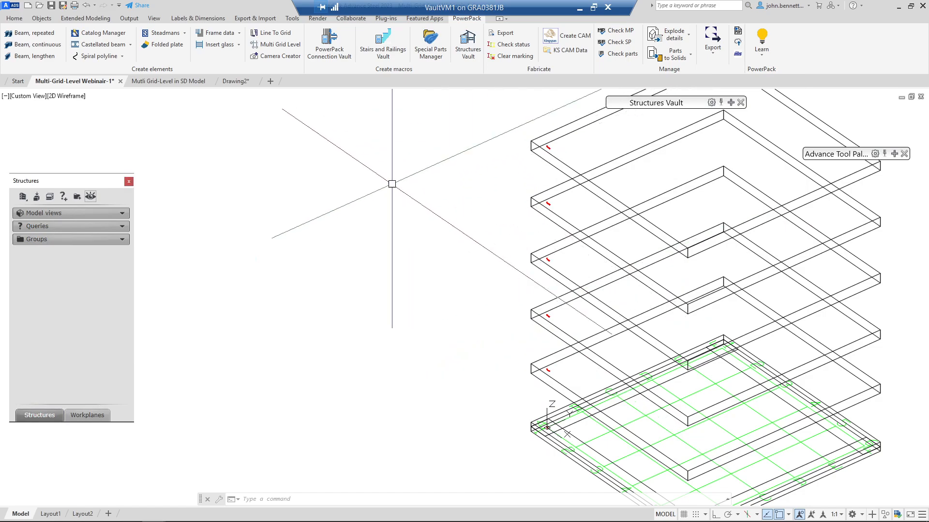
middle_click_drag(325, 248, 262, 252)
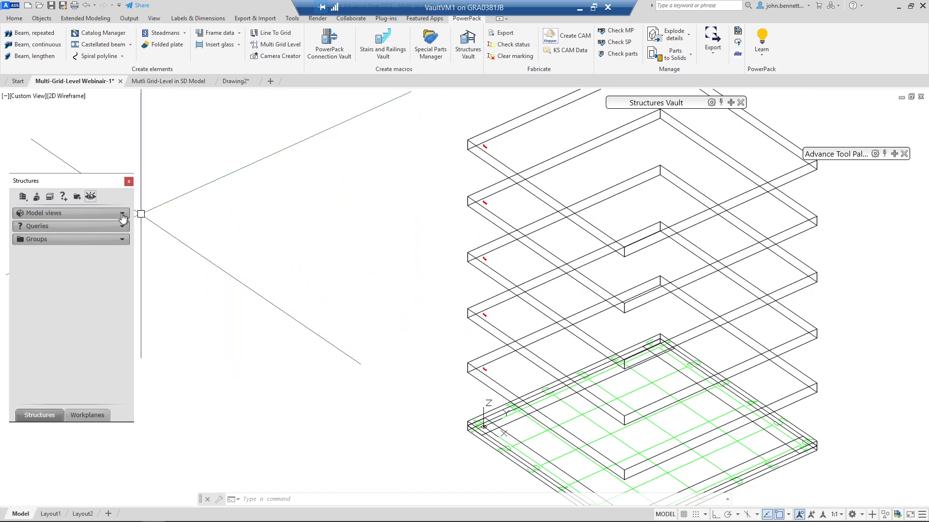
- Expand the model views in the Structures explorer and show Level 4 (12000.00mm), Level 3 (9000.00mm) and Level 2 (6000.00mm)
left_click(13, 18)
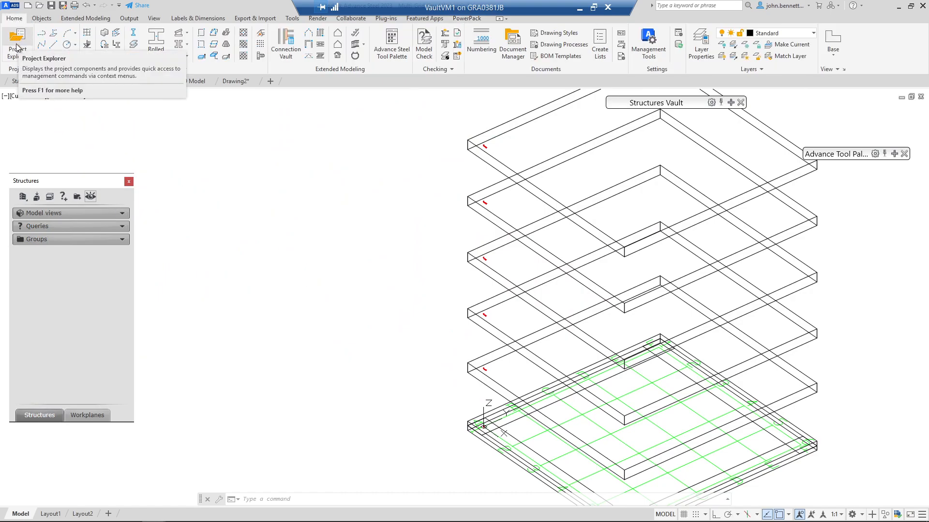
left_click(122, 215)
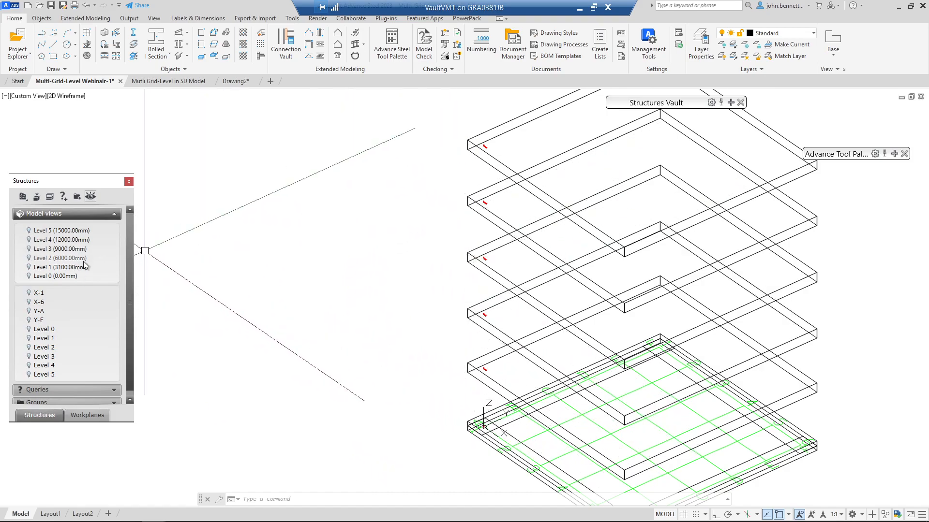
left_click(29, 240)
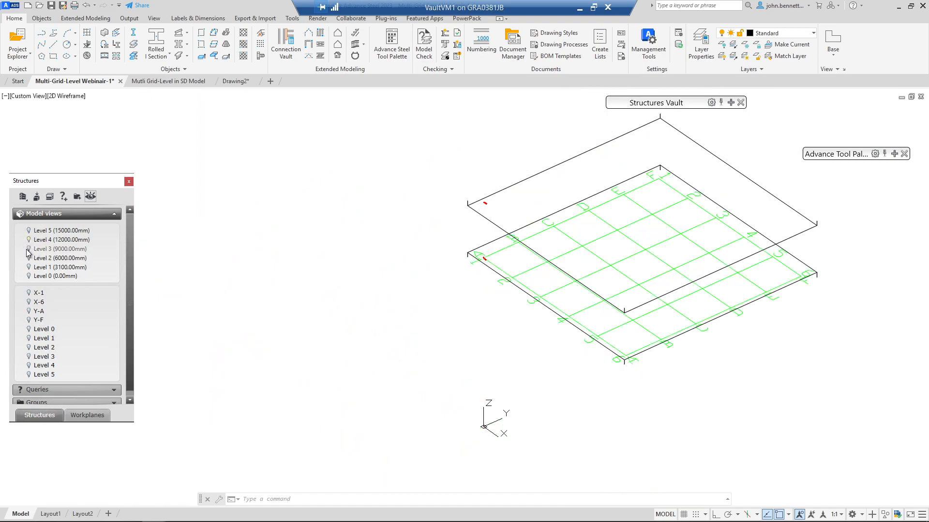
left_click(28, 250)
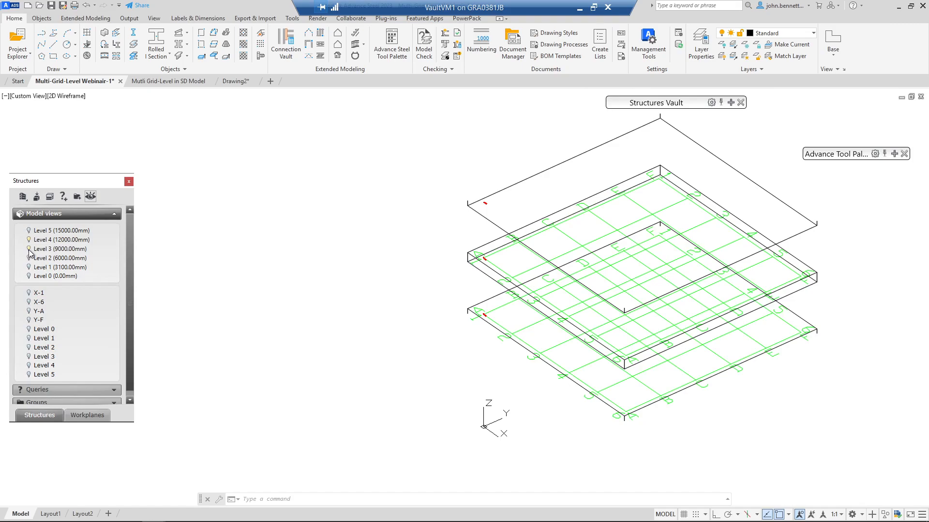
left_click(28, 257)
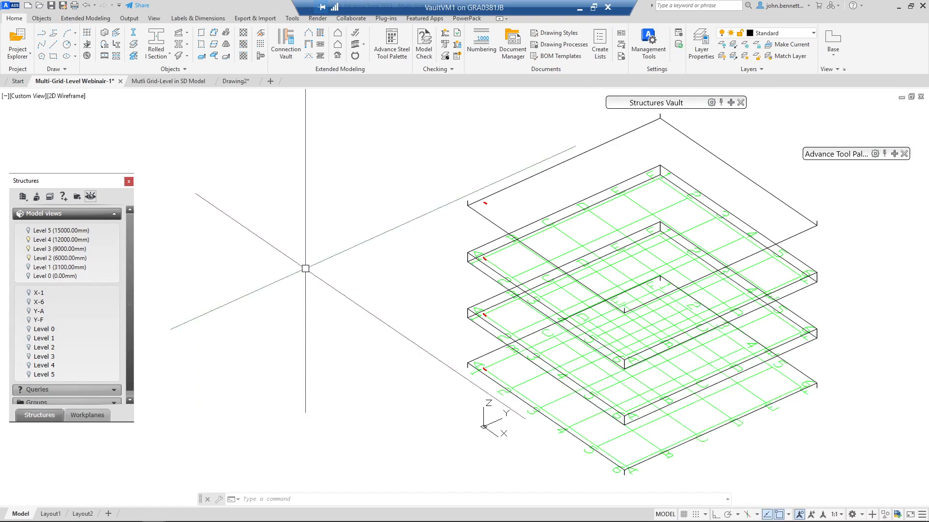
- Examine the red height marker at grid corner A1, and deactivate all active model views
scroll(487, 317, "up", 6)
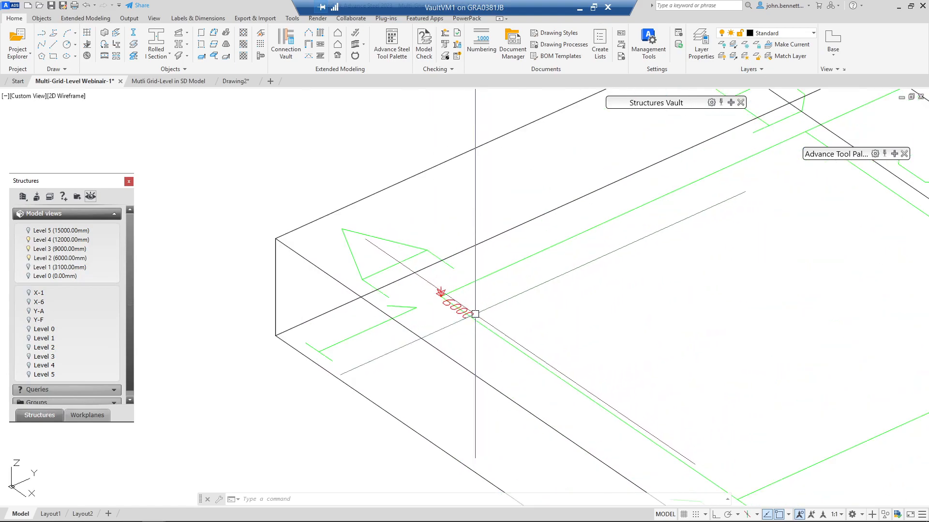
scroll(411, 319, "down", 5)
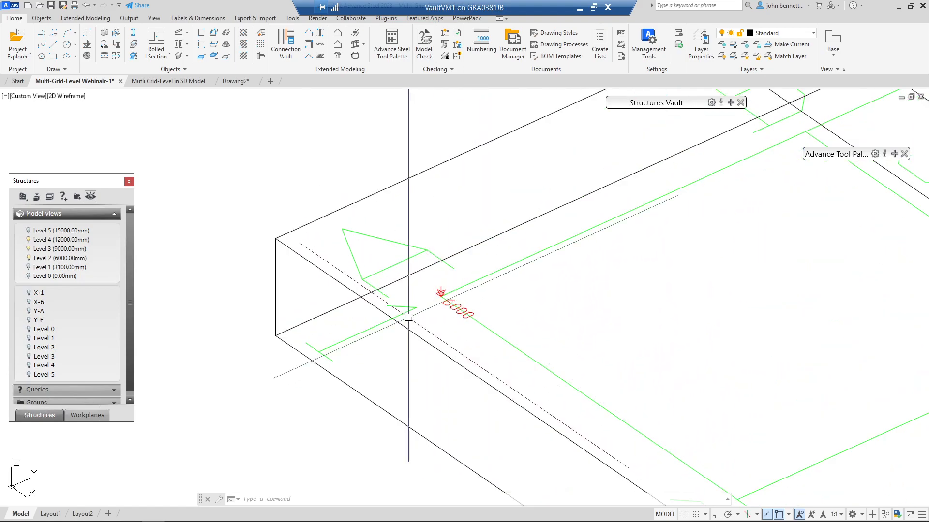
scroll(346, 358, "down", 4)
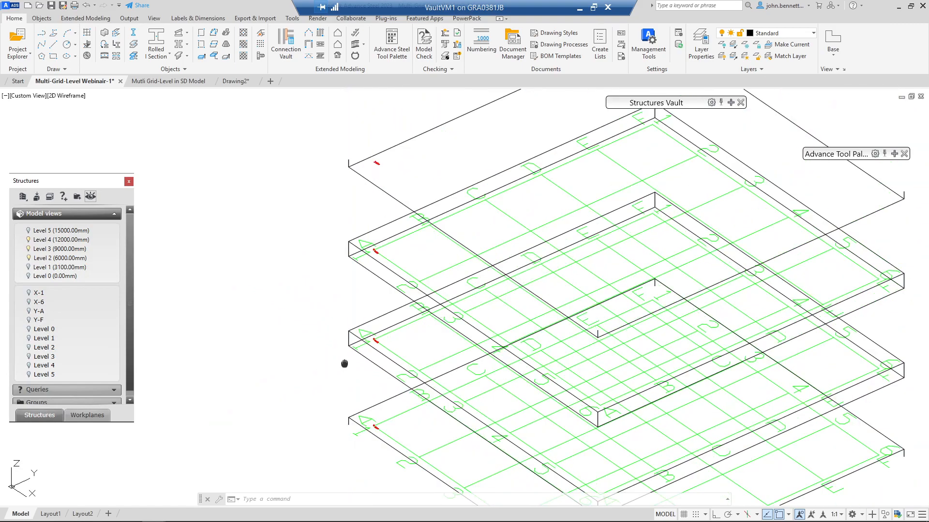
middle_click_drag(342, 303, 346, 309)
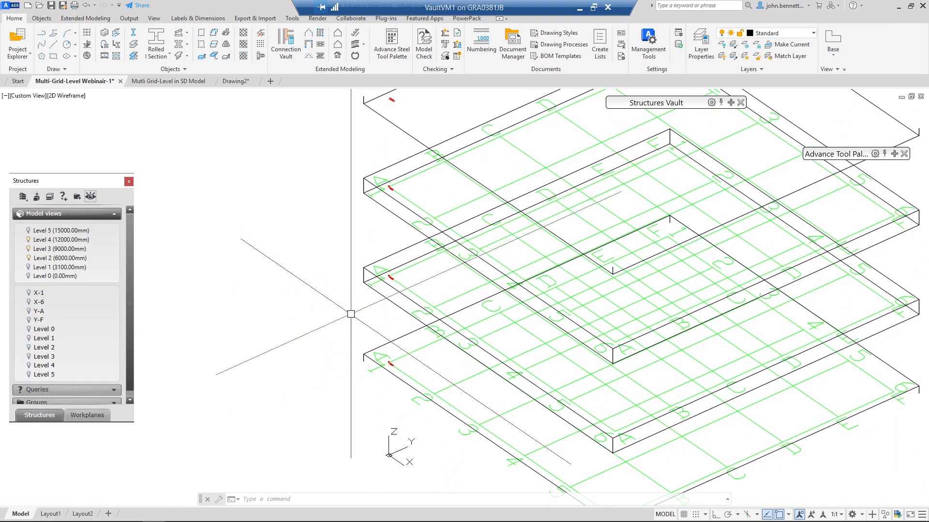
left_click(91, 196)
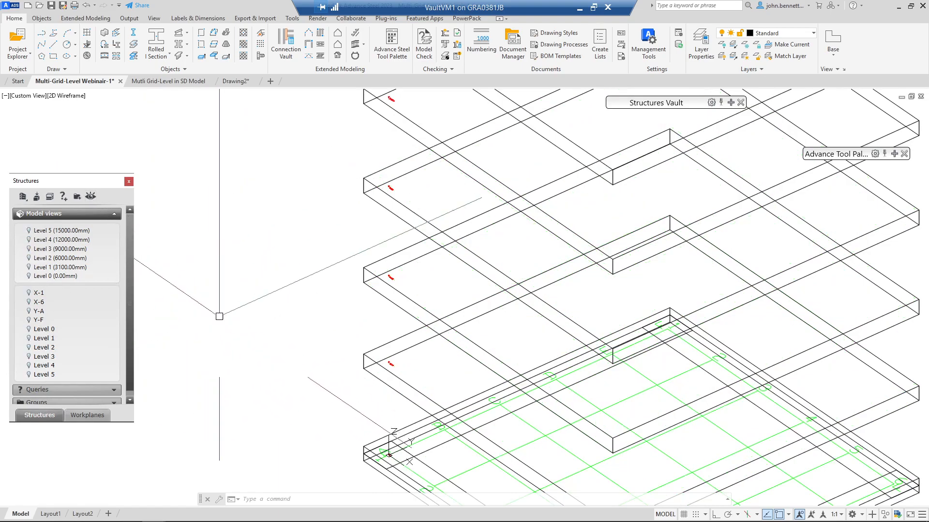
- Show only the Level 1 camera view, examine its grid and view box from another angle, and hide the view again
scroll(219, 316, "down", 3)
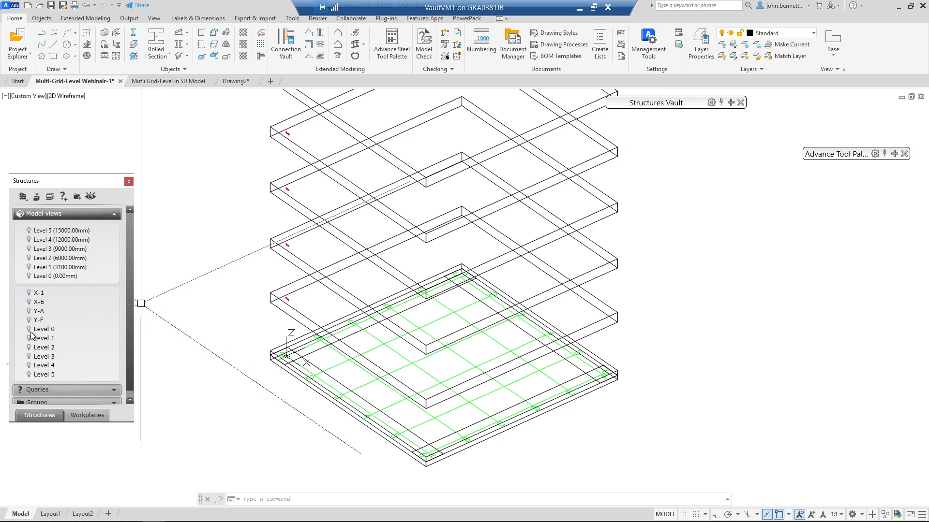
left_click(29, 340)
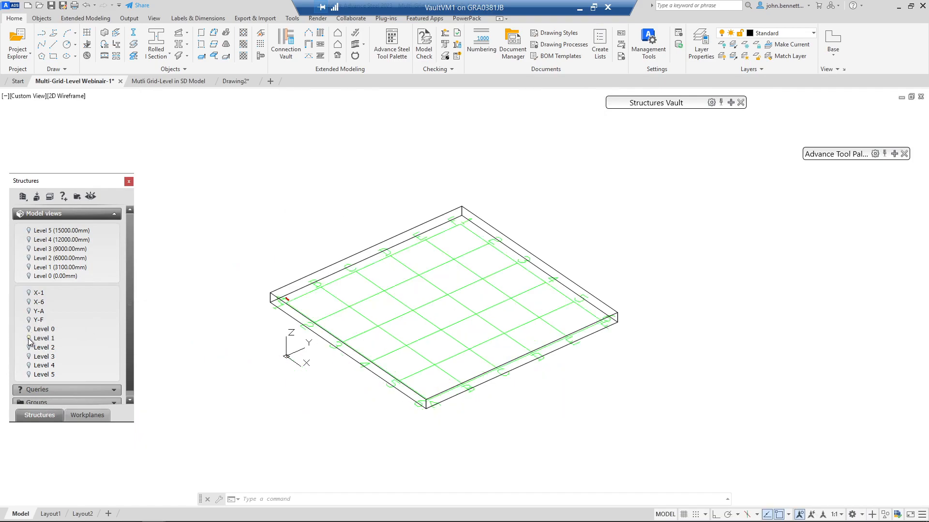
scroll(282, 310, "up", 6)
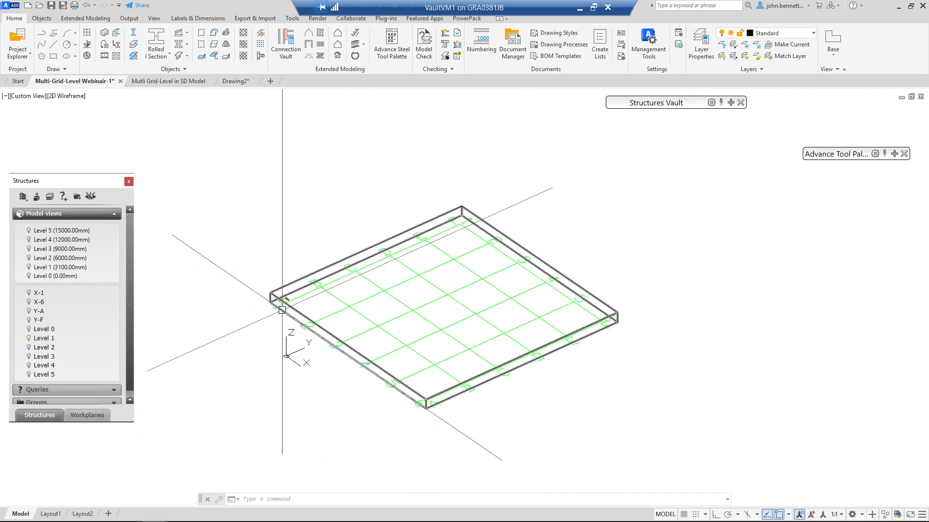
mouse_move(272, 353)
middle_mouse_down("shift")
mouse_move(285, 336)
mouse_move(282, 292)
mouse_move(251, 293)
mouse_move(245, 306)
middle_mouse_up("shift")
middle_click_drag(271, 328, 265, 346, "shift")
scroll(243, 343, "down", 5)
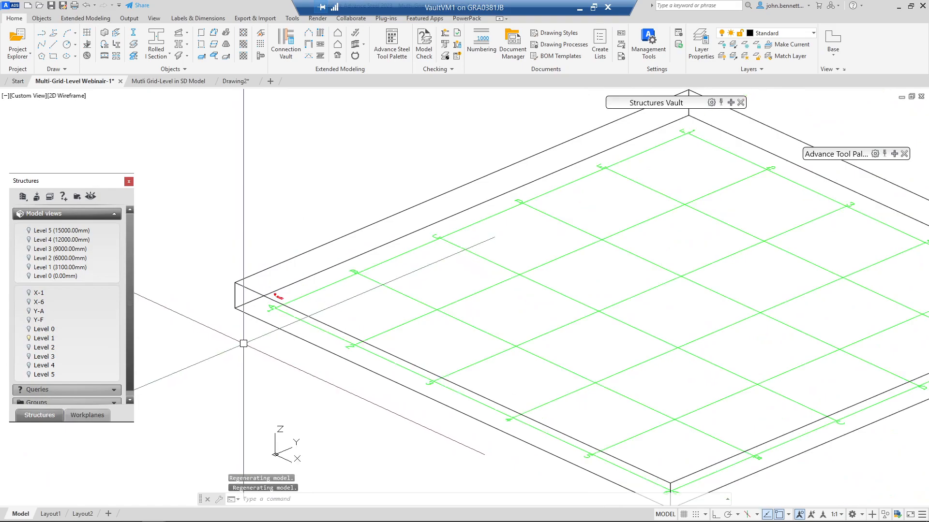
left_click(28, 339)
left_click(210, 361)
left_click(187, 369)
- Open the PowerPack Multi Grid Level settings for the base grid and place the dialog beside the levels
middle_click_drag(200, 371, 189, 358)
scroll(189, 358, "down", 4)
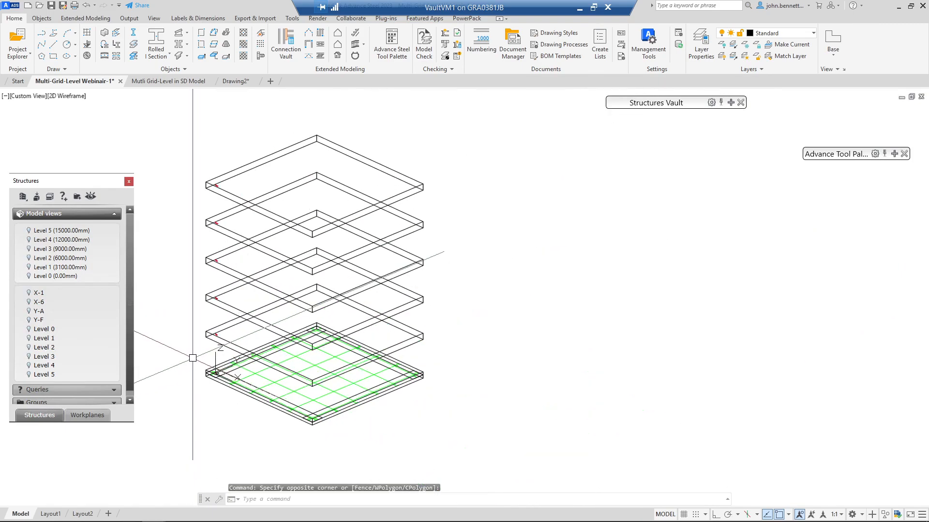
scroll(251, 395, "up", 4)
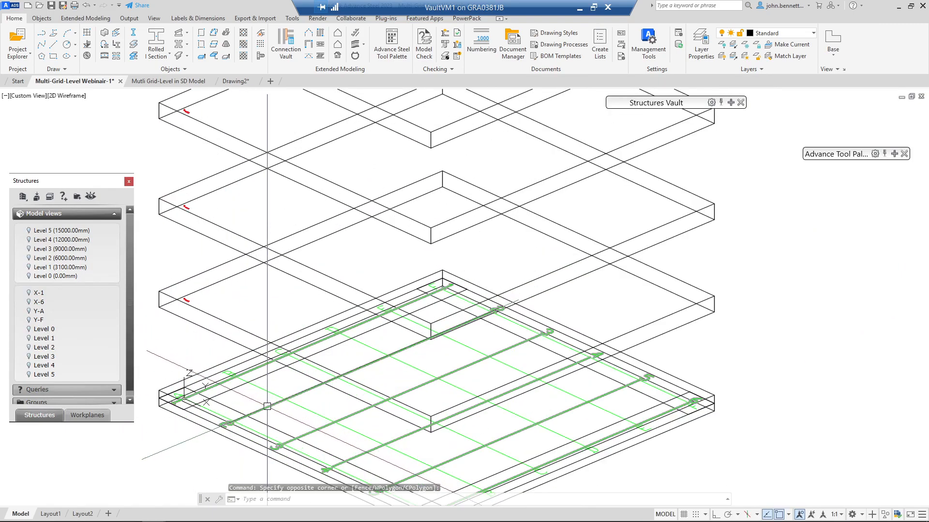
left_click(268, 407)
right_click(181, 341)
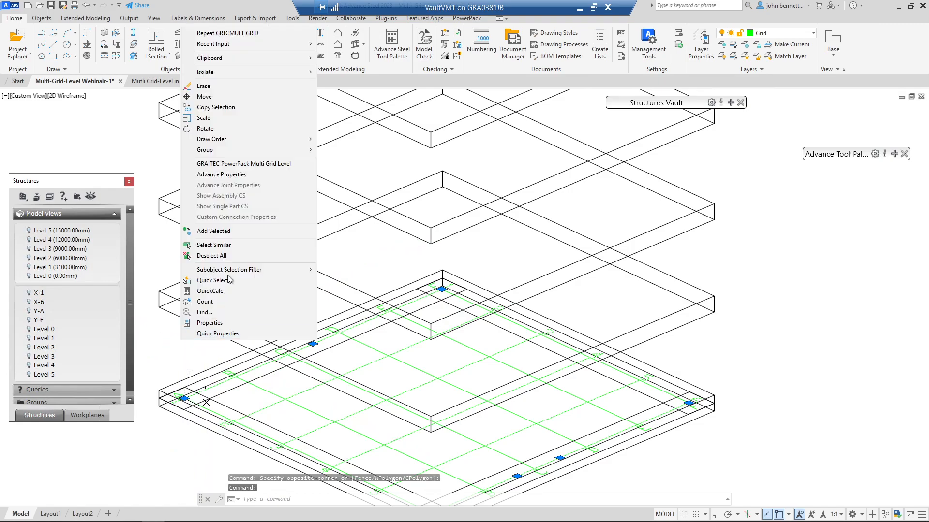
left_click(239, 164)
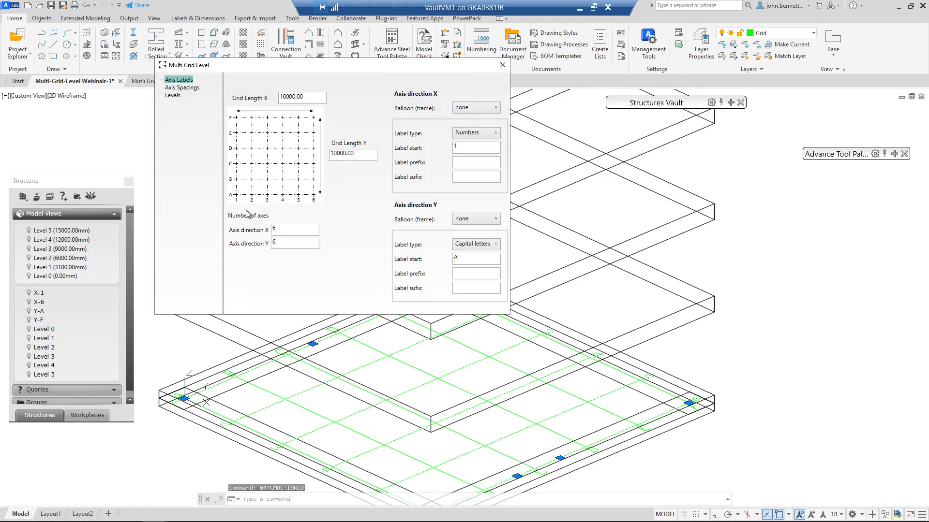
left_click_drag(264, 65, 524, 190)
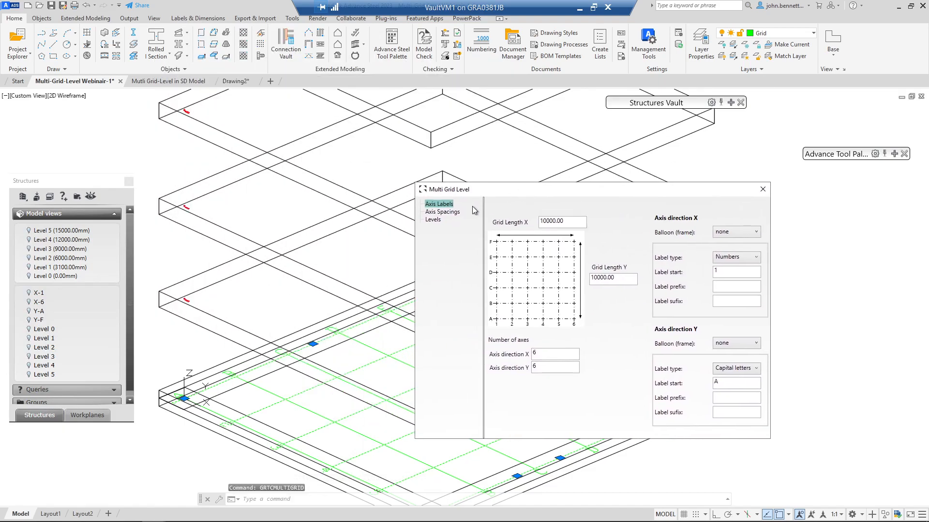
- Disable Projected grid in the Levels settings and close the Multi Grid Level dialog
left_click(432, 220)
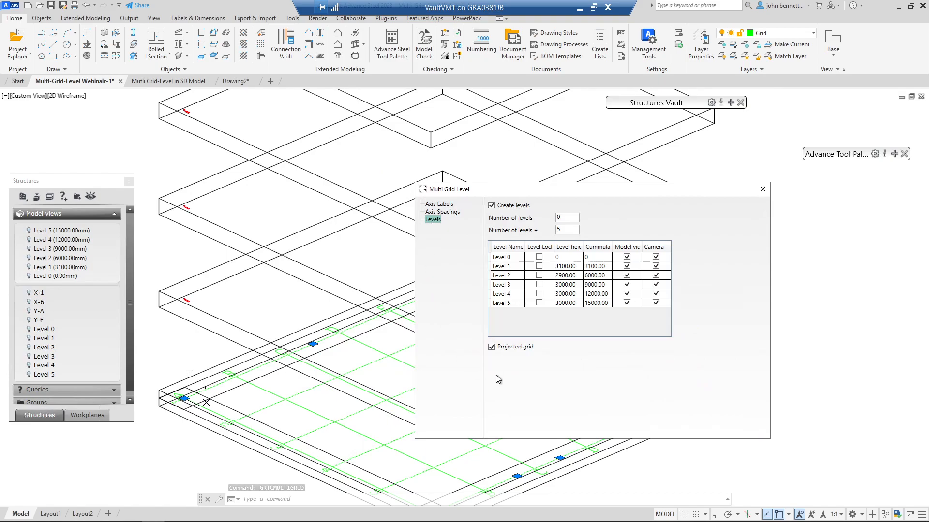
left_click(491, 348)
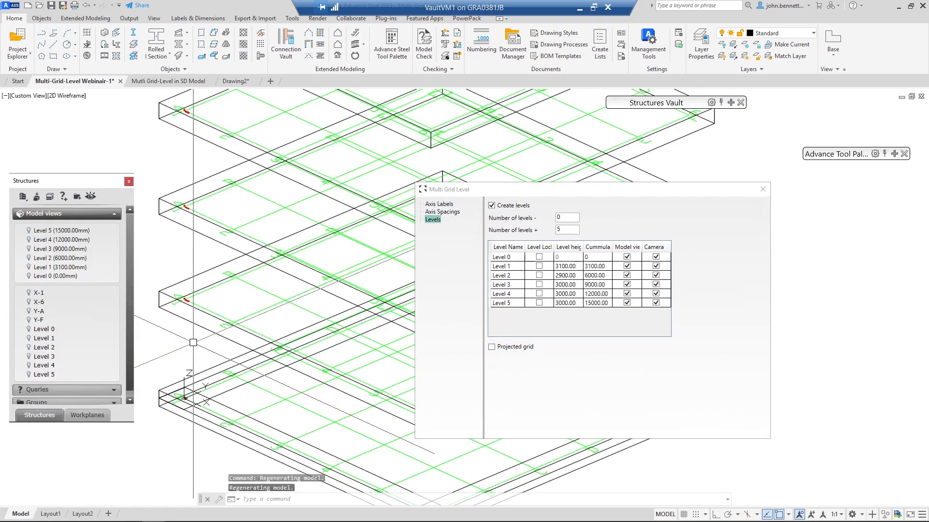
scroll(231, 237, "down", 4)
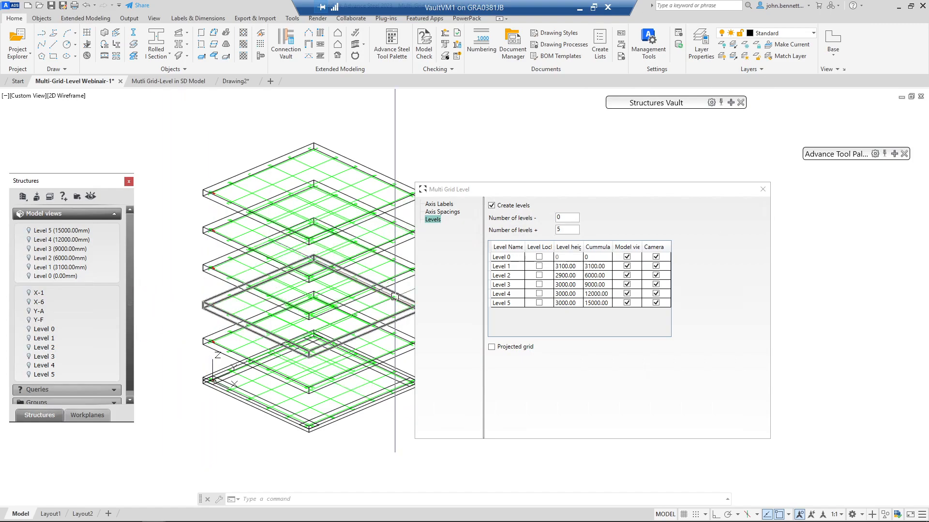
left_click(758, 194)
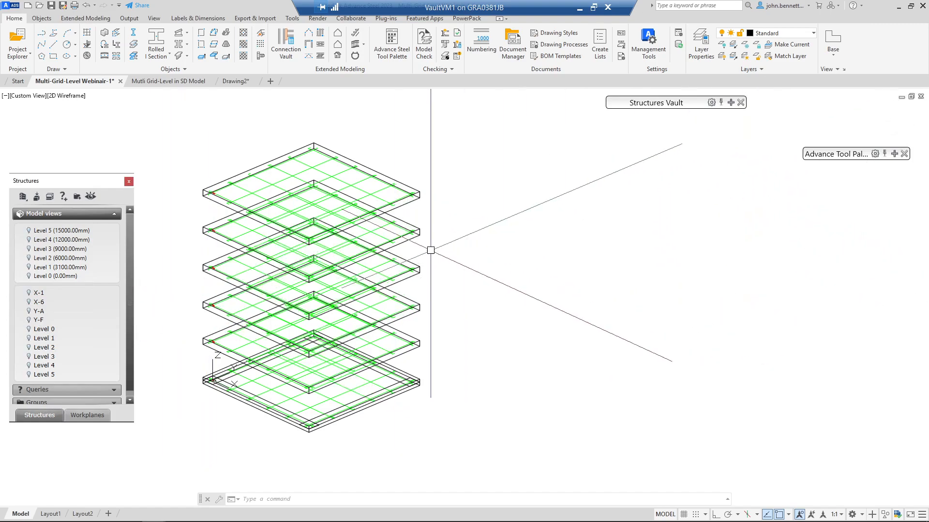
- Show the Level 3 (9000.00mm) model view and activate it as the current level
middle_click_drag(205, 321, 226, 327)
scroll(208, 296, "up", 4)
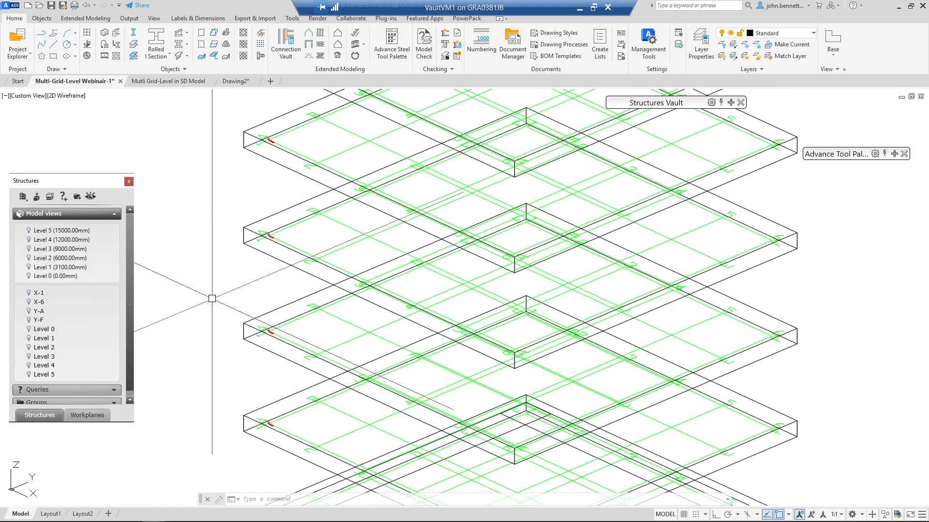
middle_click_drag(207, 296, 203, 304)
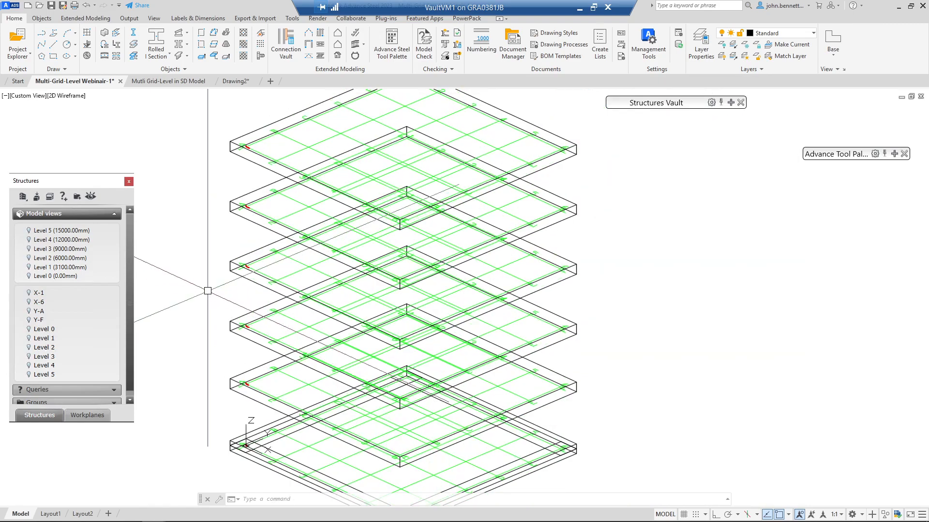
left_click(29, 250)
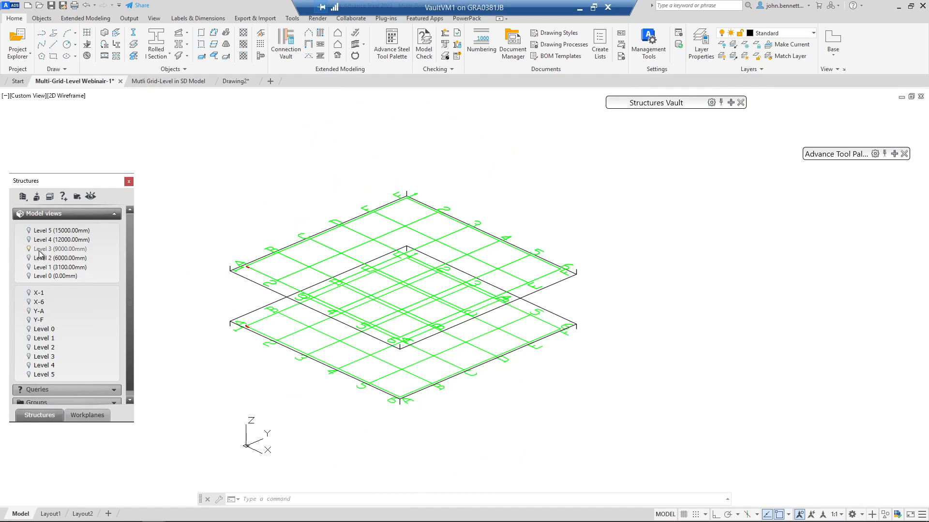
right_click(39, 250)
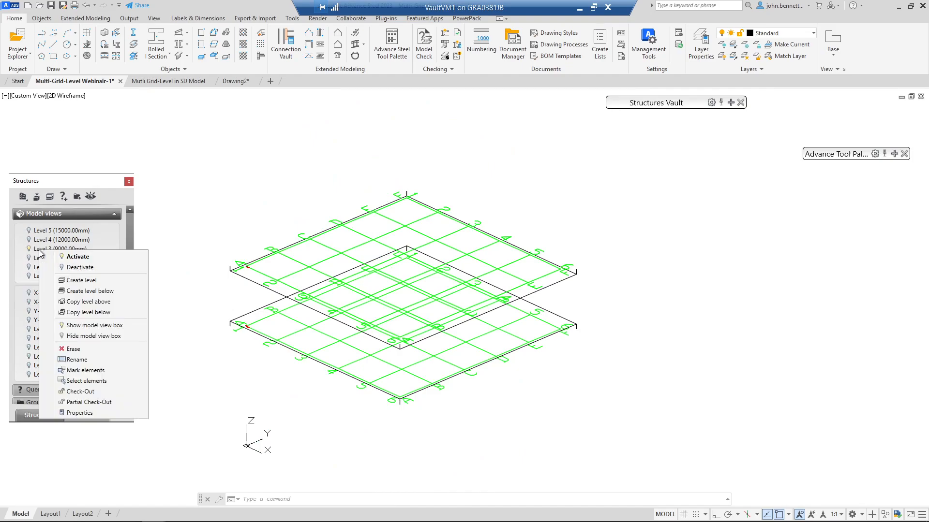
left_click(72, 256)
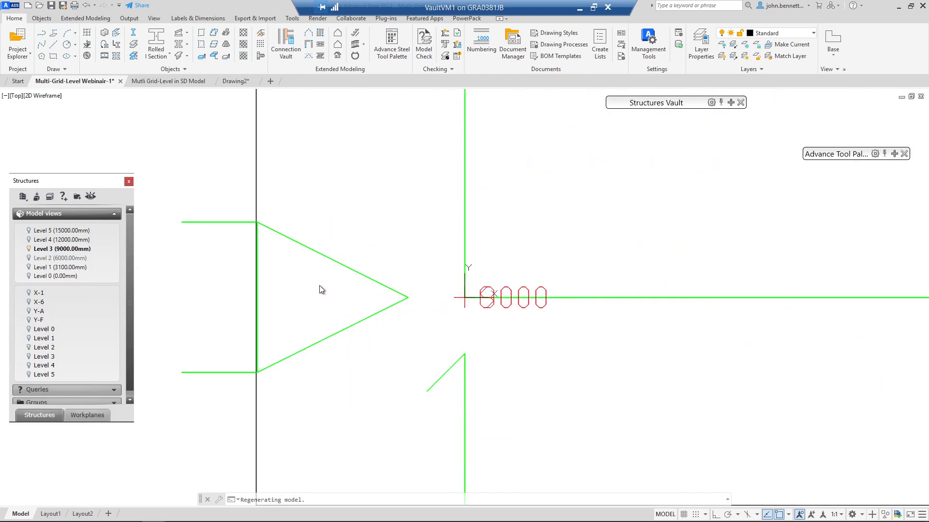
left_click(317, 288)
- Draw a straight beam on Level 3 from grid intersection A1 outward in the negative X direction with Ortho on
scroll(310, 288, "down", 5)
scroll(310, 288, "down", 4)
scroll(311, 304, "up", 2)
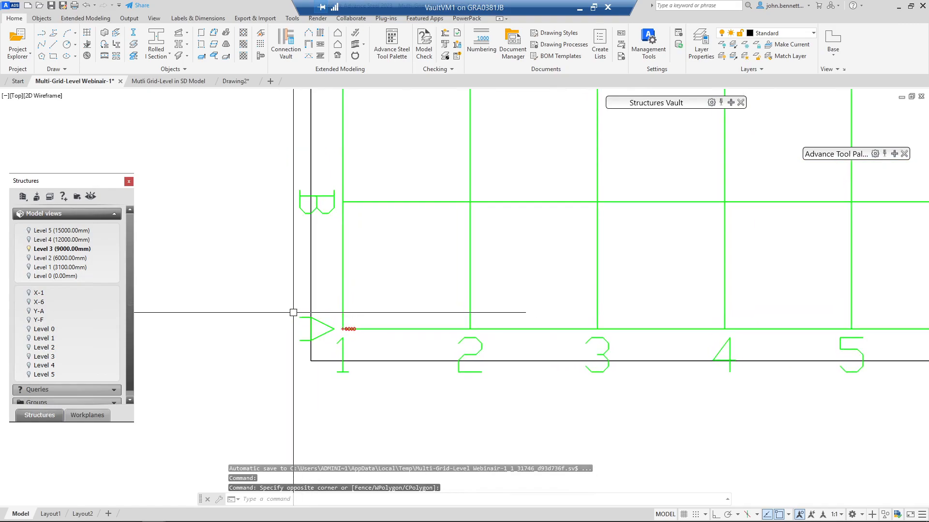
left_click(132, 44)
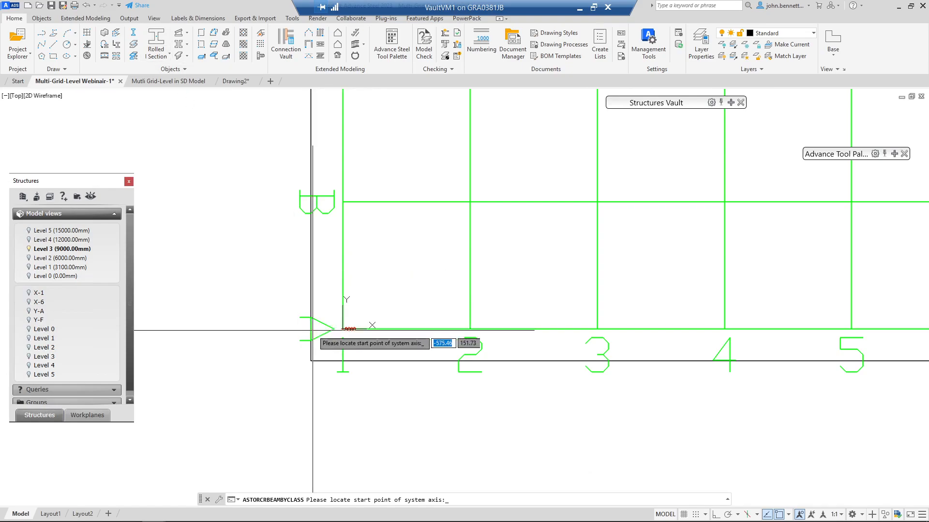
left_click(343, 329)
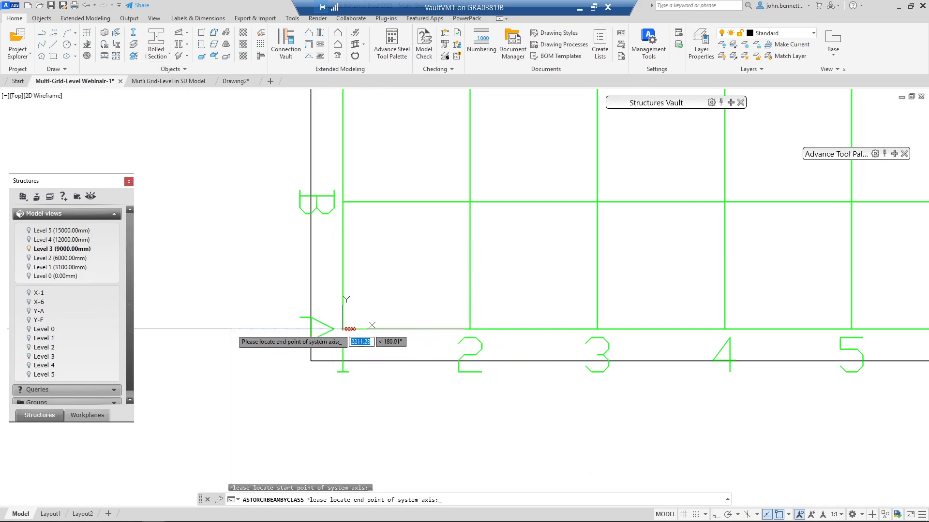
left_click(716, 515)
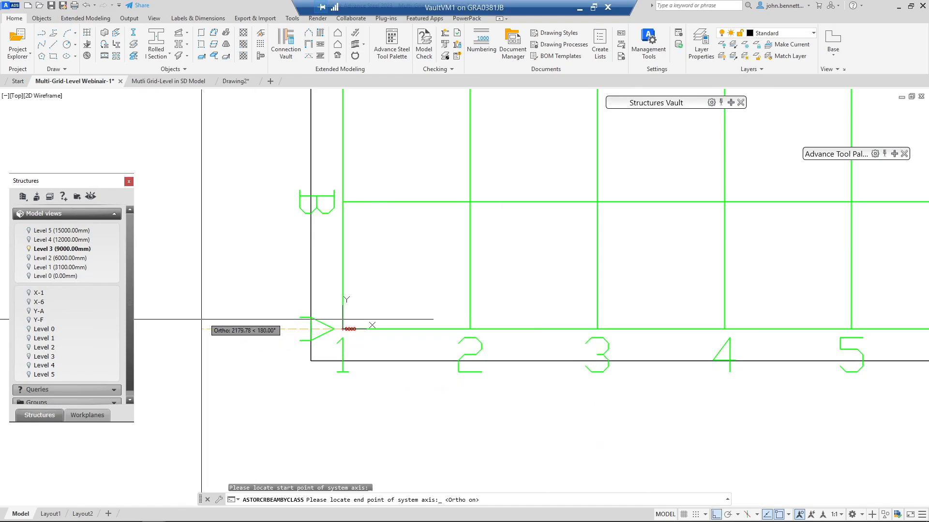
left_click(178, 329)
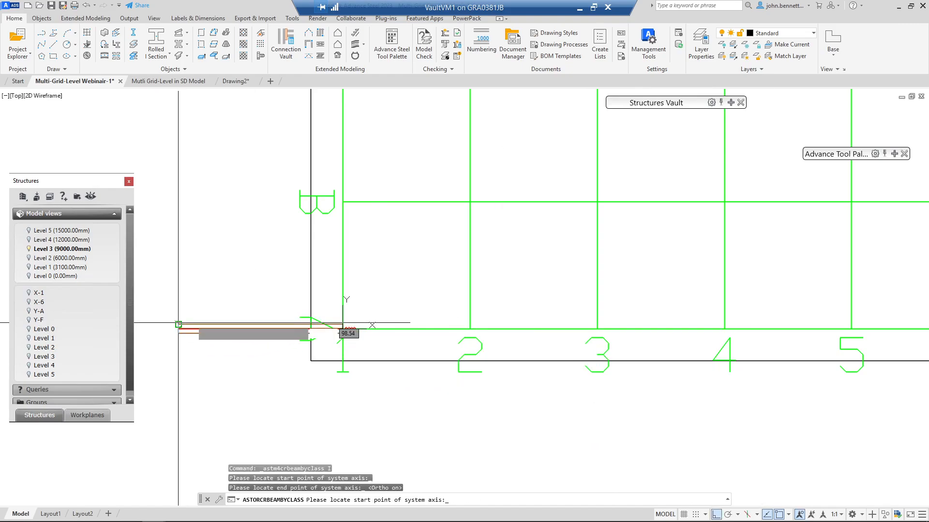
- Finish the beam command and set the beam's offset to the top centre of the section in its Positioning properties
key("Return")
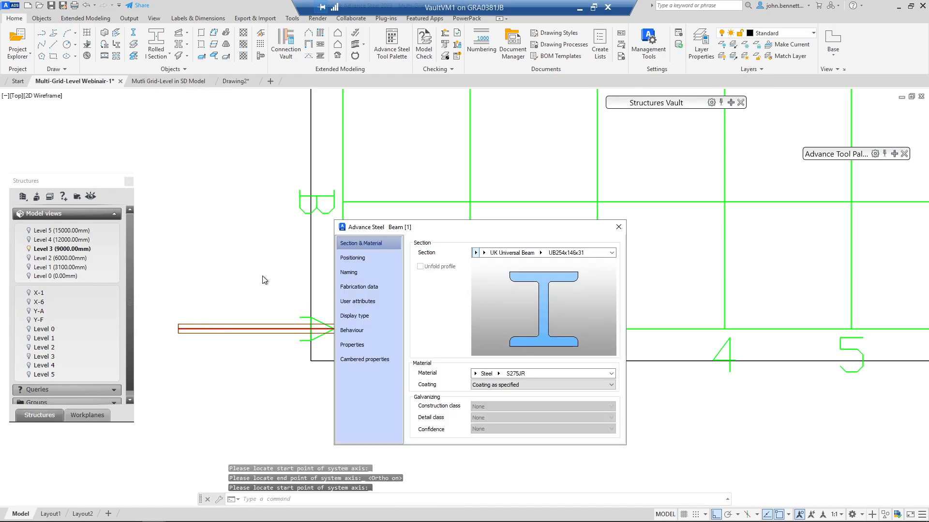
left_click(345, 260)
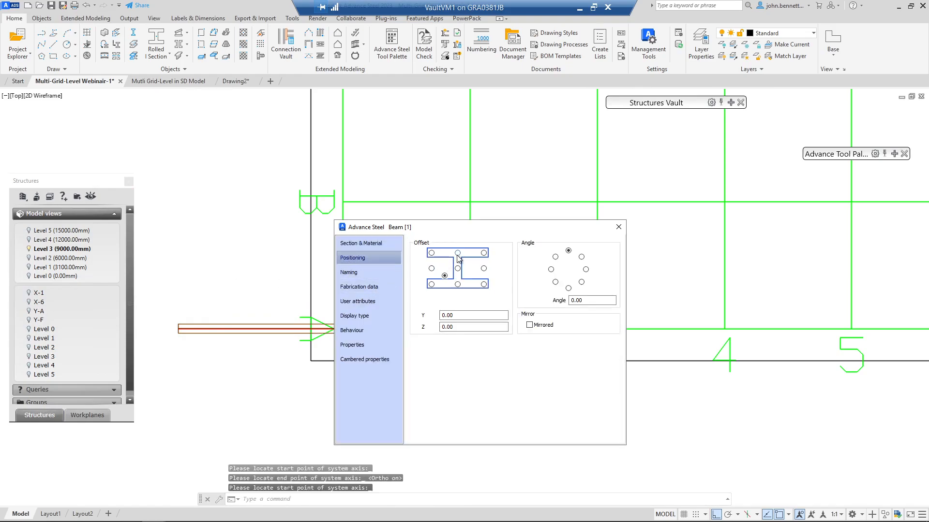
left_click(618, 227)
- Mark the elements that belong to the Level 3 (9000.00mm) model view to highlight the beam in 3D
middle_click_drag(328, 375, 339, 271, "shift")
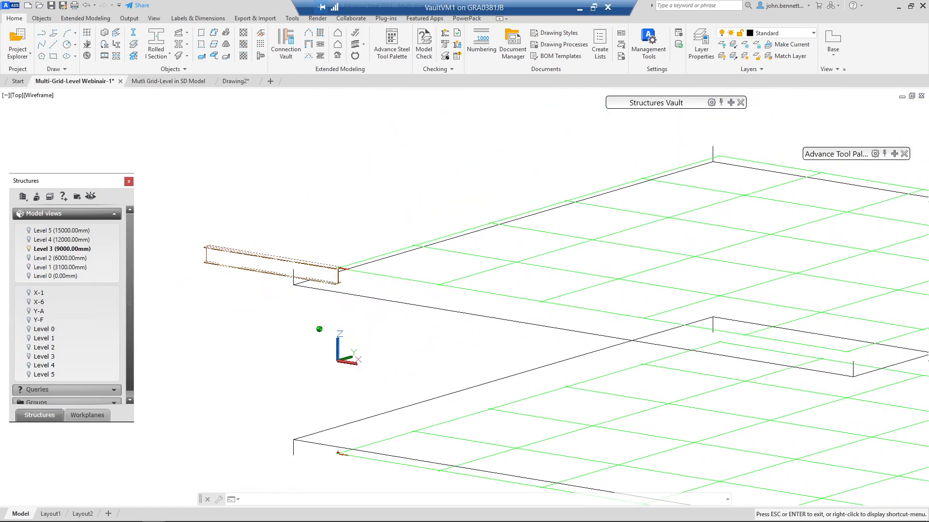
scroll(344, 275, "up", 5)
scroll(344, 275, "down", 4)
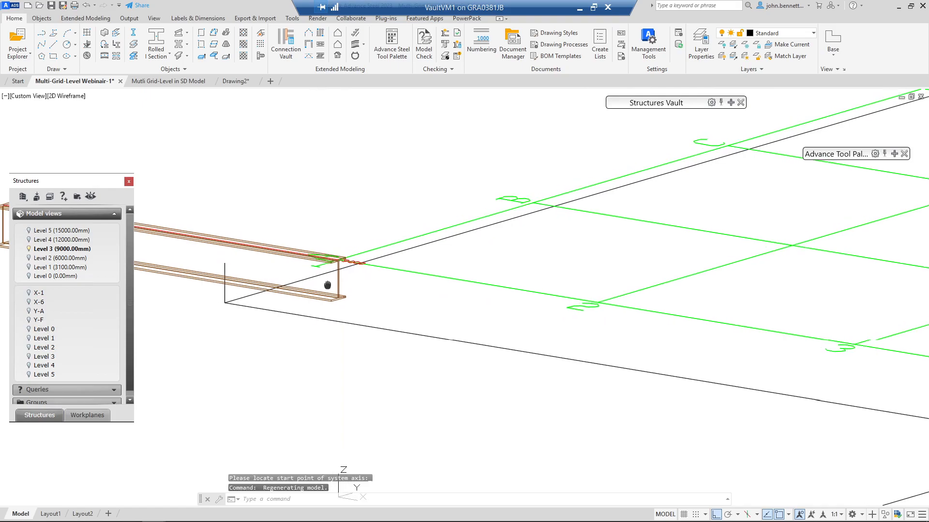
middle_click_drag(364, 296, 367, 246)
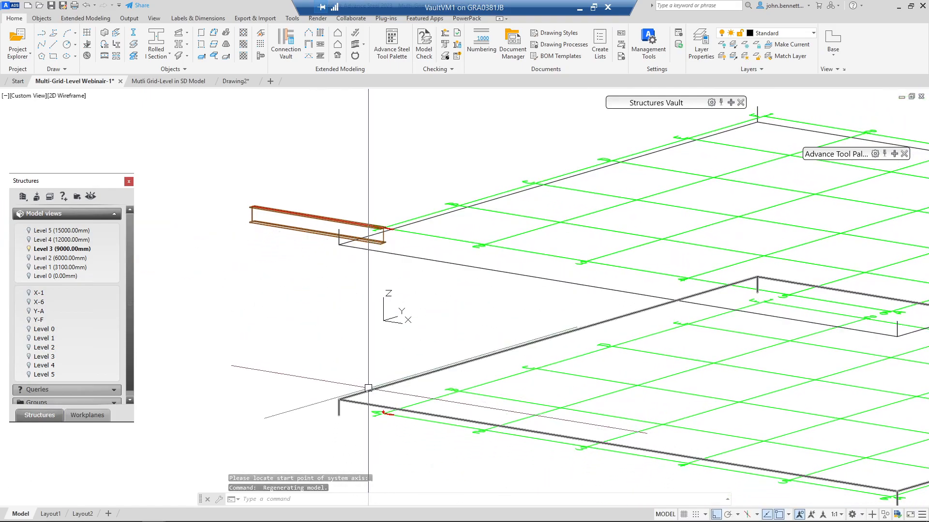
right_click(65, 249)
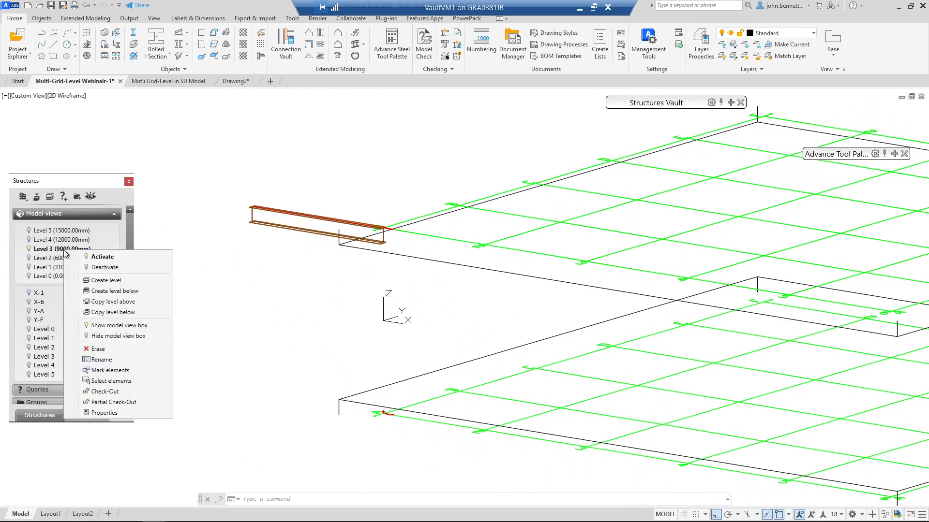
left_click(103, 371)
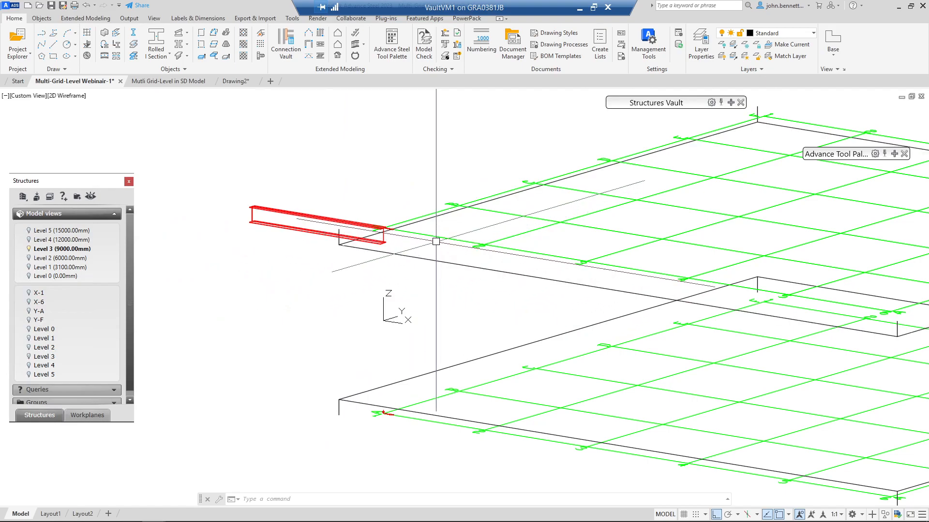
- Make all model objects visible again so that every grid level is shown
left_click(92, 194)
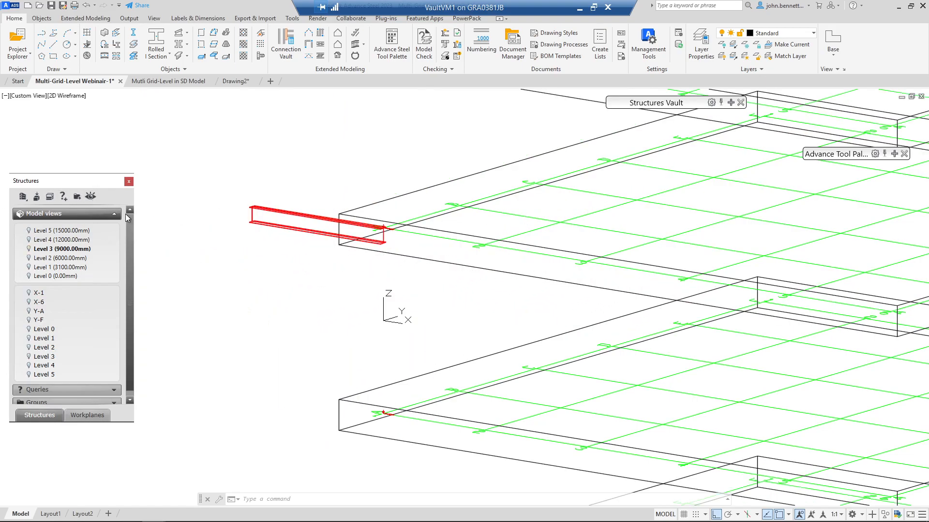
scroll(276, 305, "down", 5)
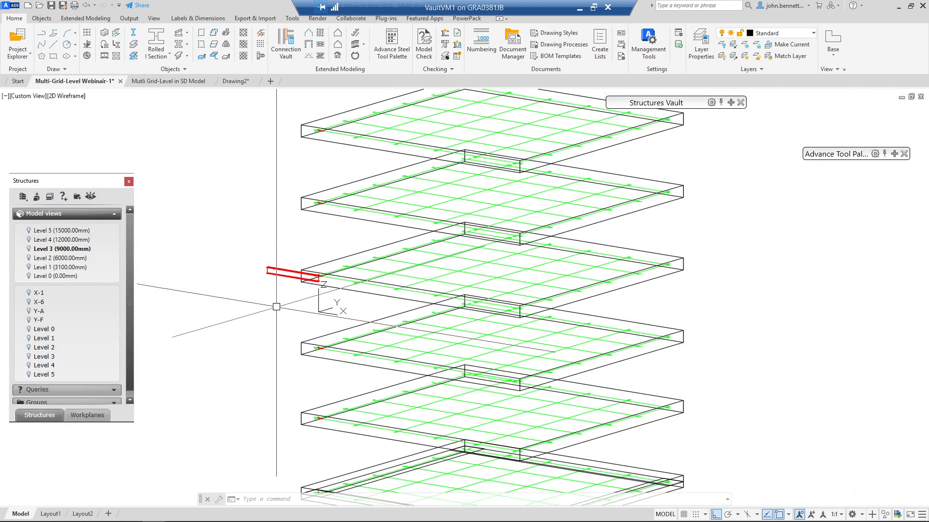
middle_click_drag(276, 307, 265, 308)
scroll(307, 275, "up", 4)
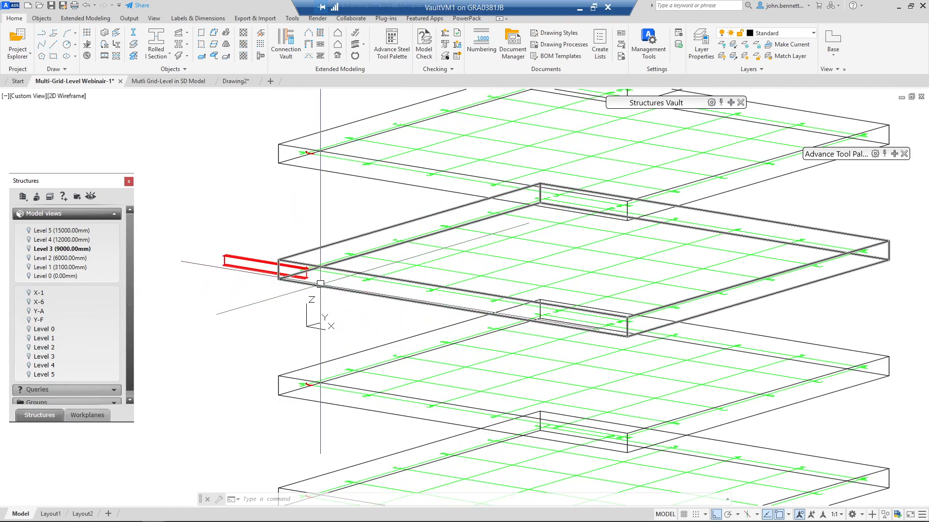
- Open the PowerPack Multi Grid Level settings from the Level 3 grid and set the Level 3 height to 3200
left_click(328, 274)
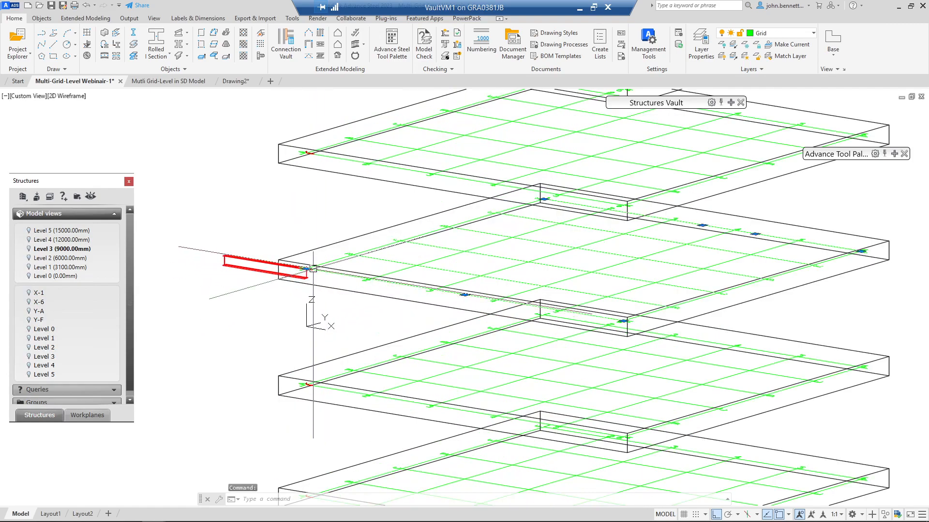
right_click(262, 192)
left_click(276, 328)
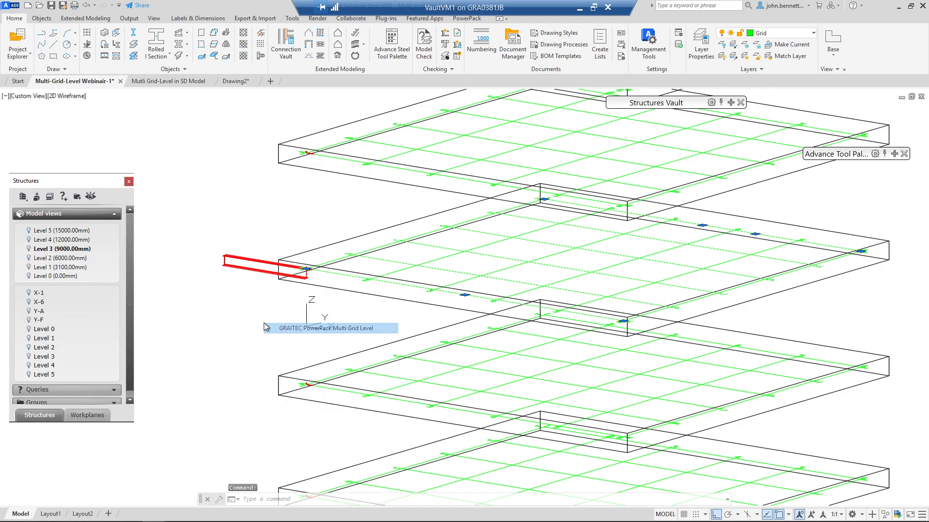
left_click_drag(284, 68, 513, 194)
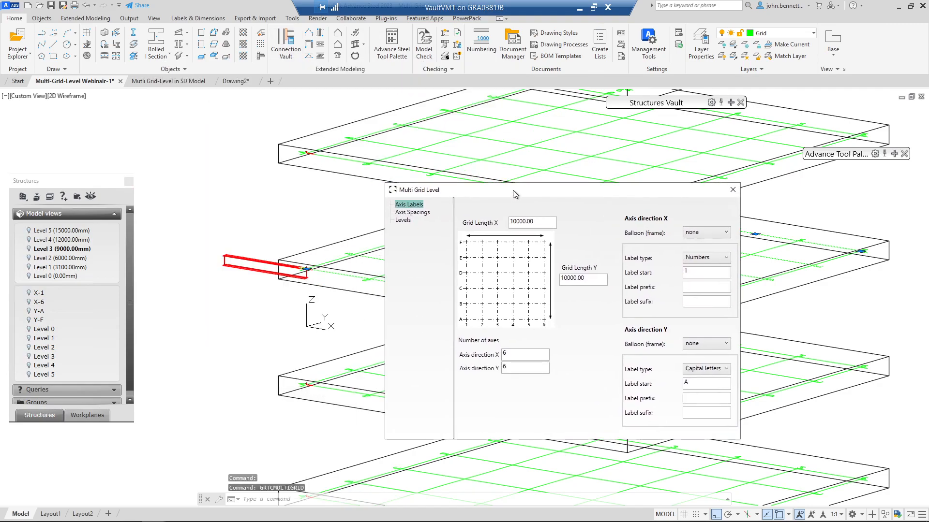
left_click(405, 224)
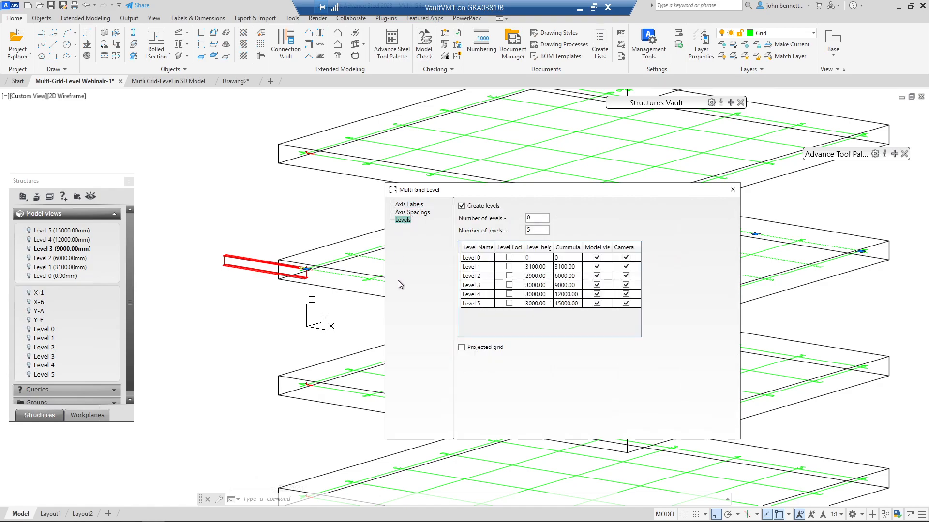
left_click(530, 288)
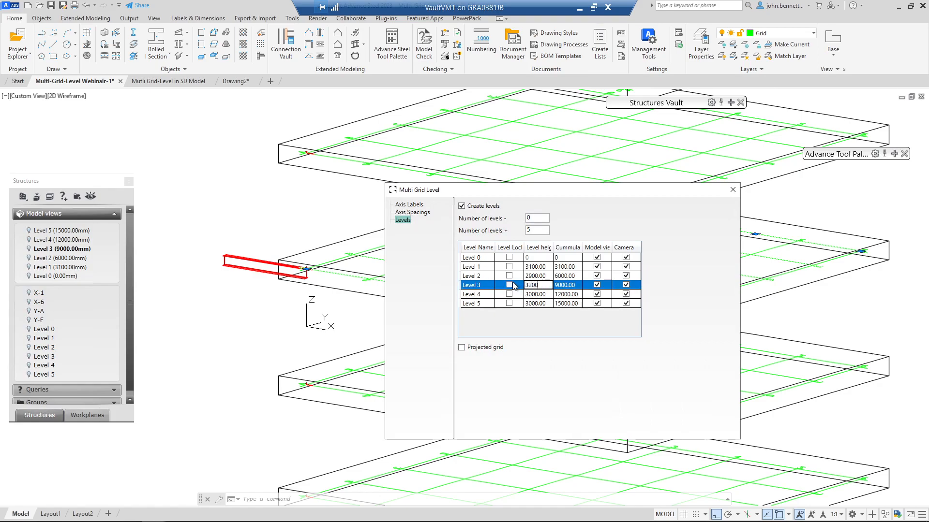
key("Return")
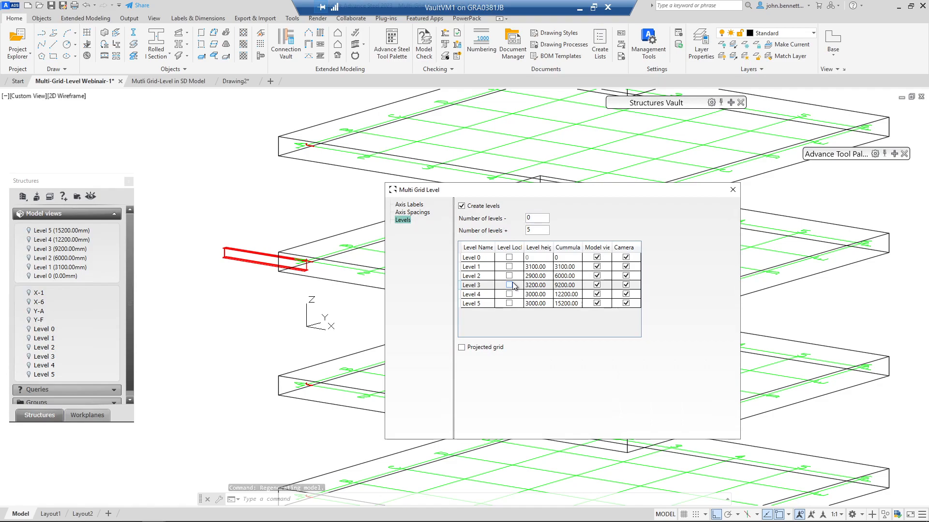
- Set the Level 3 height to 2900, inspect the regenerated levels and close the Multi Grid Level dialog
left_click(546, 284)
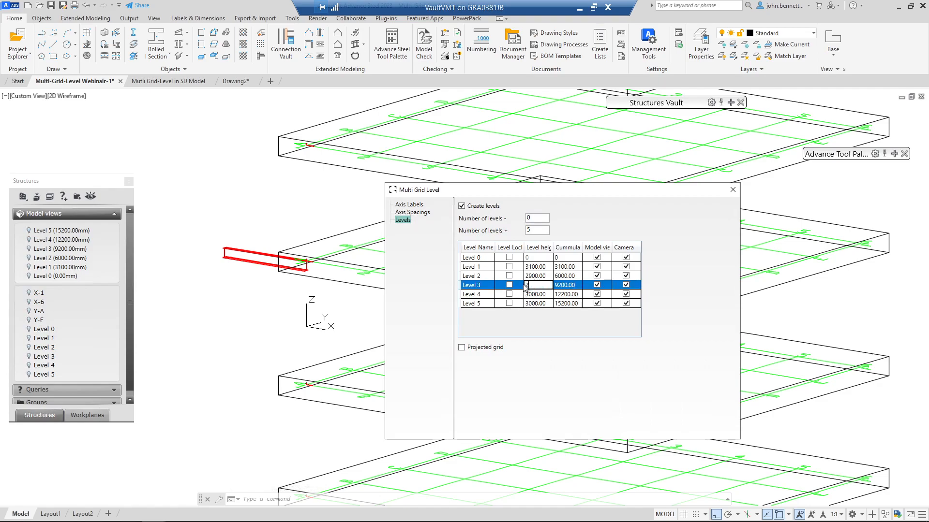
key("Return")
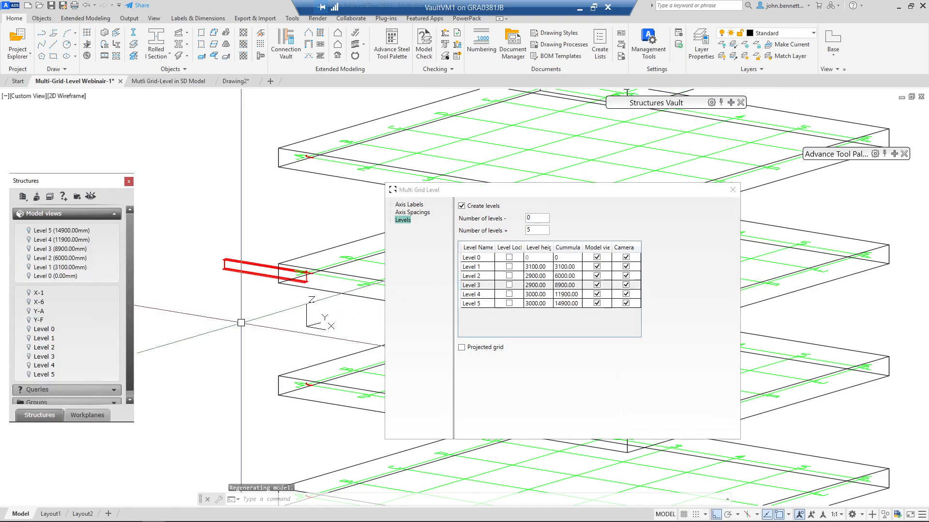
scroll(212, 324, "down", 2)
middle_click_drag(212, 324, 202, 294)
scroll(195, 309, "down", 2)
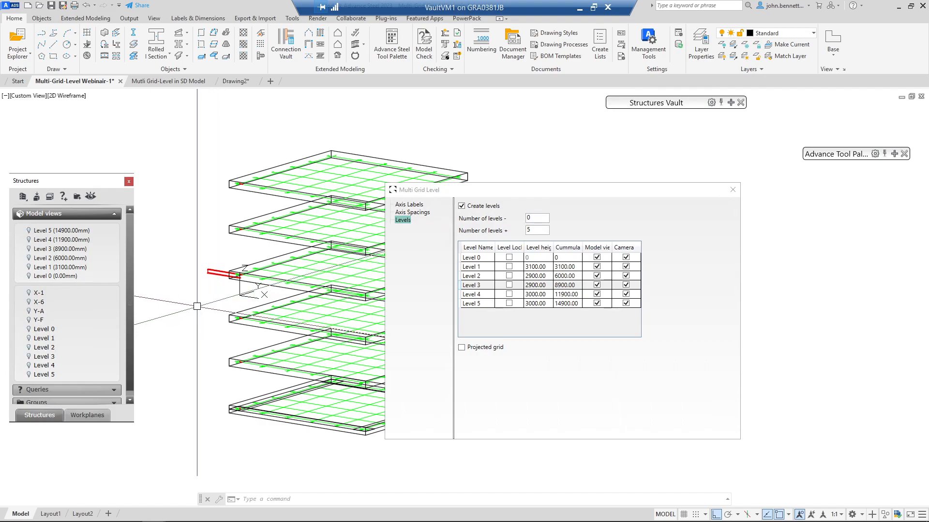
middle_click_drag(195, 306, 218, 342, "shift")
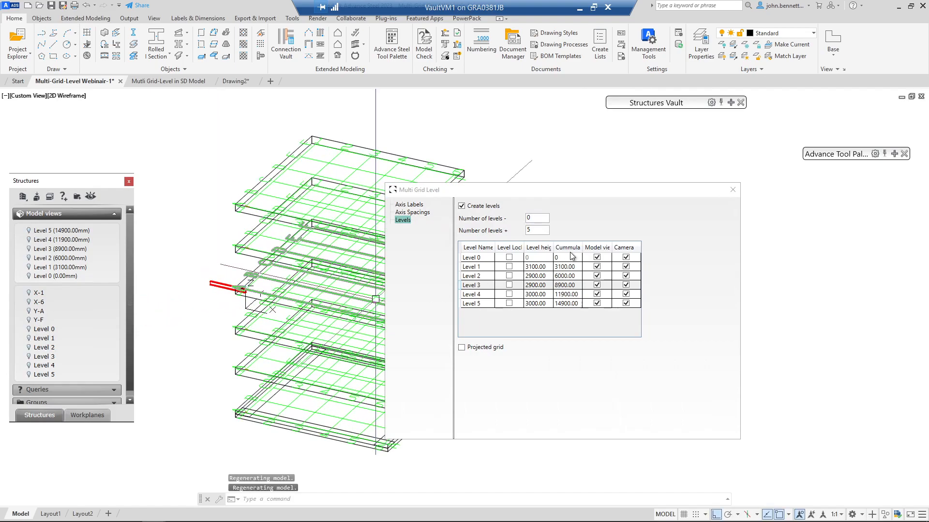
left_click(732, 194)
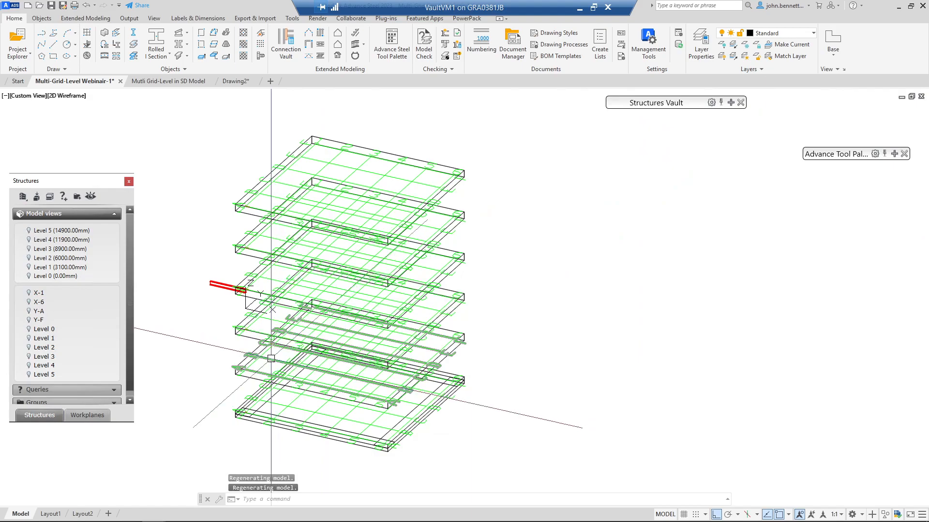
- Open the Advance Properties of the vertical model view along grid line A at the base level and reposition the dialog
middle_click_drag(269, 357, 278, 311)
middle_click_drag(297, 346, 275, 346, "shift")
left_click_drag(275, 346, 250, 336, "shift")
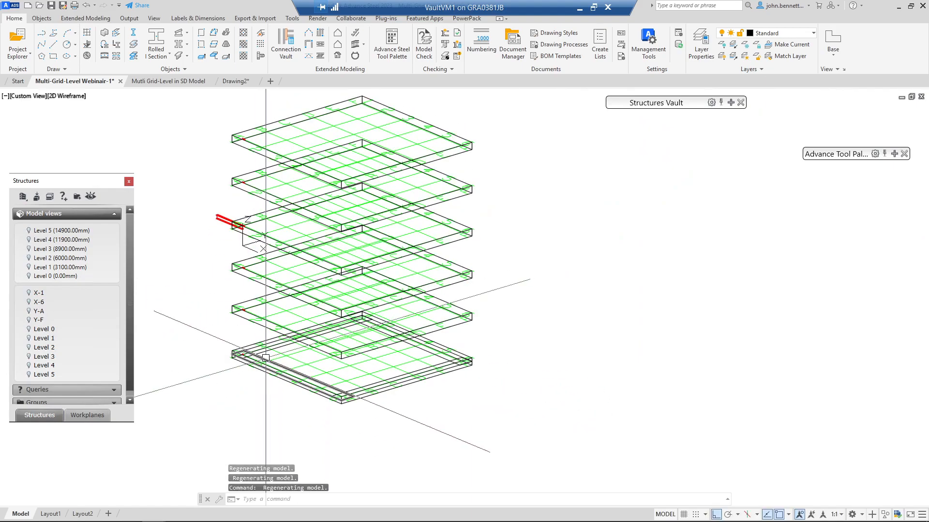
scroll(269, 377, "up", 6)
left_click(266, 337)
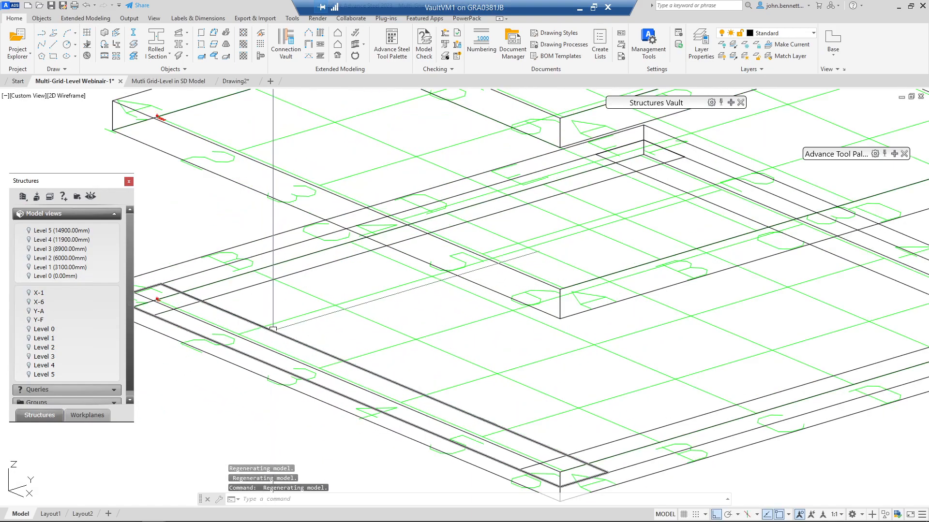
right_click(270, 305)
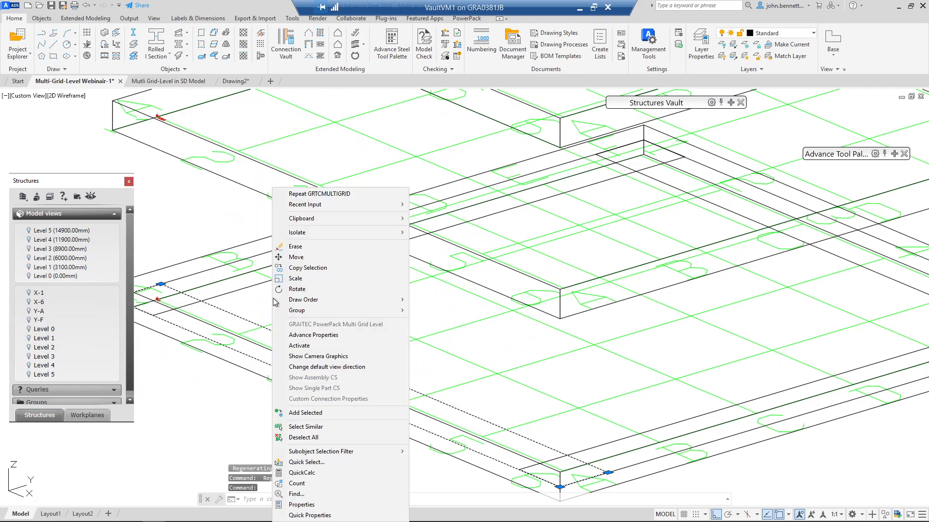
left_click(300, 336)
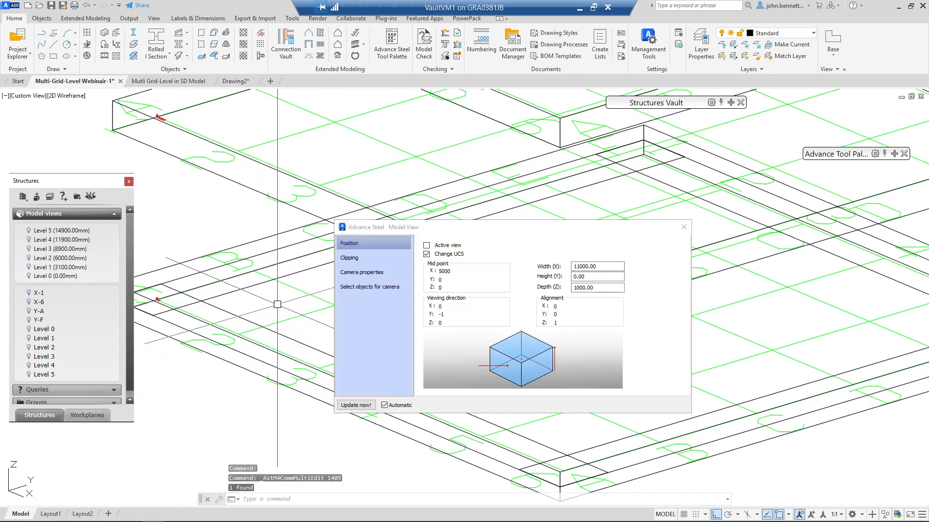
scroll(278, 304, "down", 2)
middle_click_drag(278, 304, 252, 283)
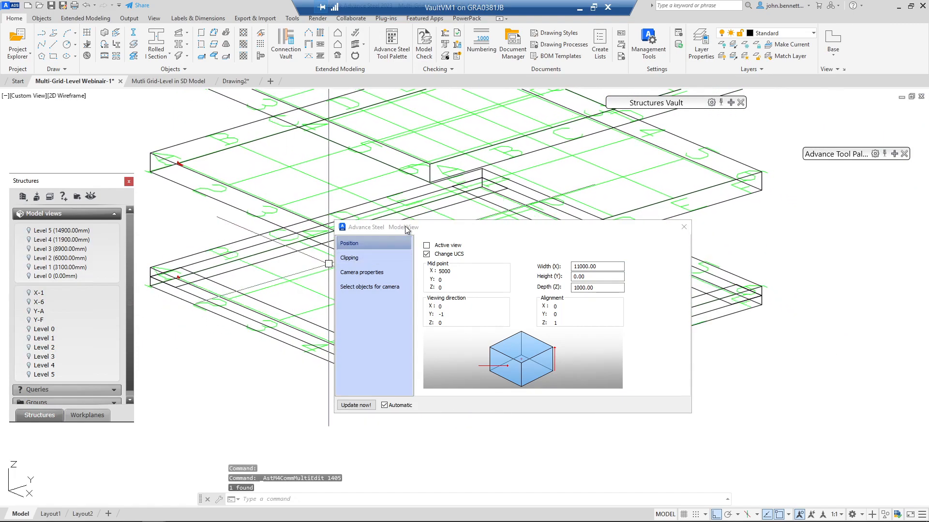
left_click_drag(404, 227, 436, 233)
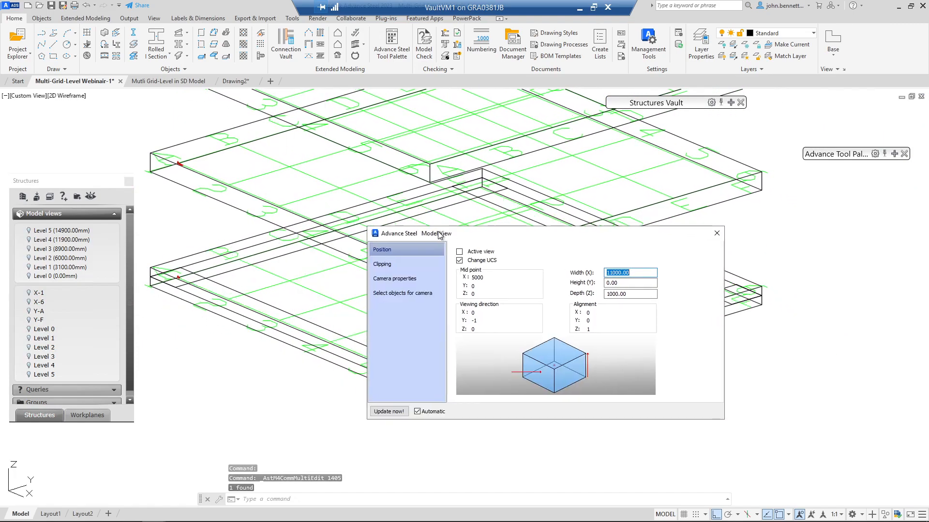
- In the model view's camera properties, set the type to Overview and enter the description "Test Elev"
left_click(390, 284)
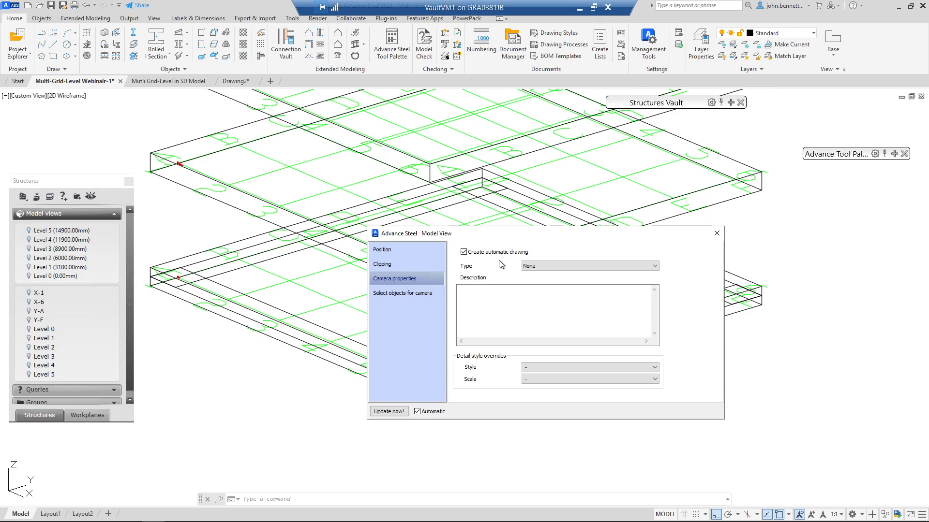
left_click(650, 268)
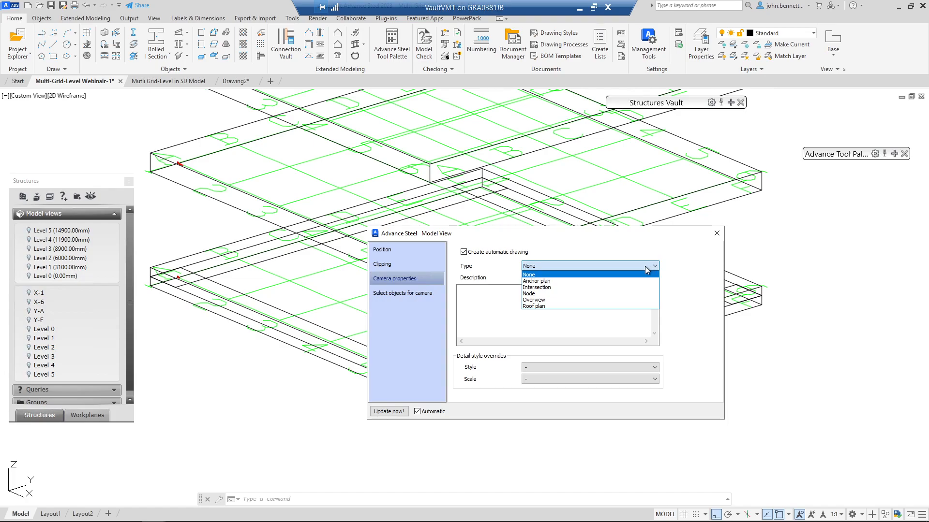
left_click(583, 300)
left_click(494, 312)
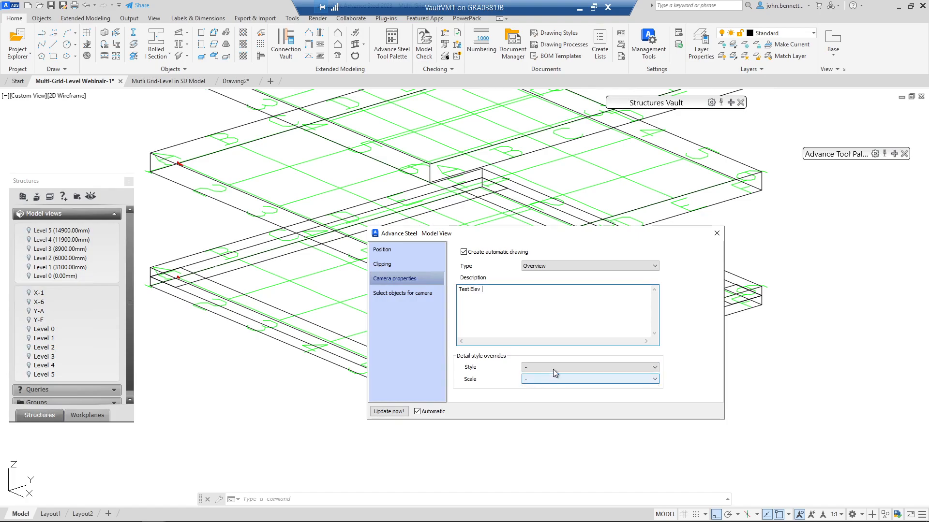
- Override the detail style with "3D view - All, Assembly labels" at scale 1:50 and close the model view properties
left_click(648, 369)
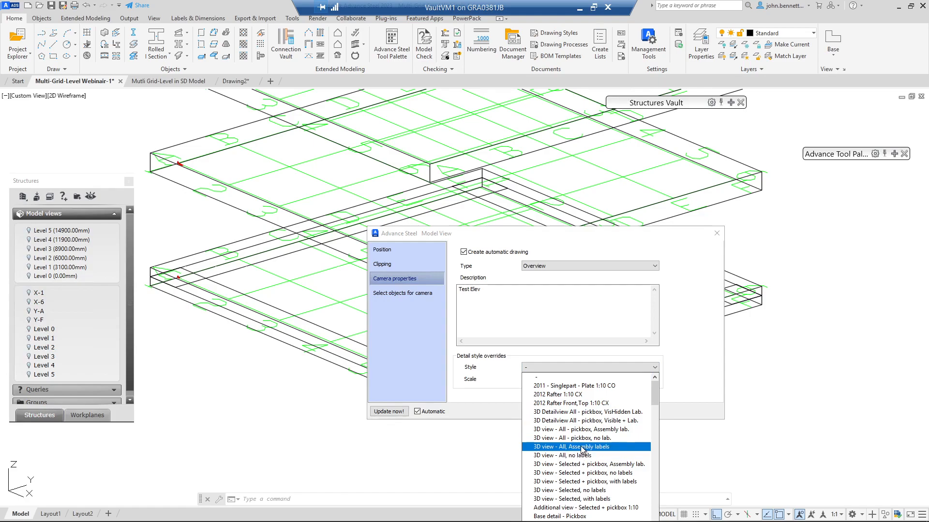
left_click(580, 446)
left_click(654, 381)
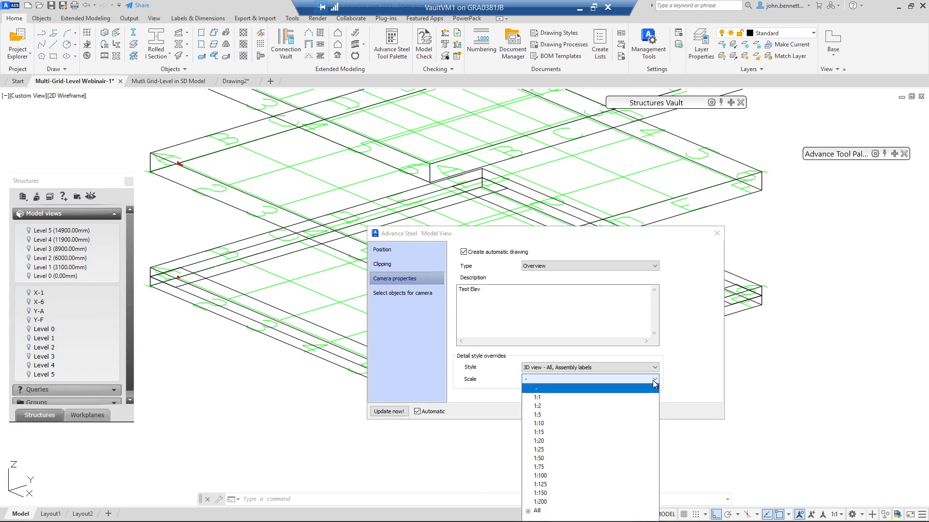
left_click(596, 458)
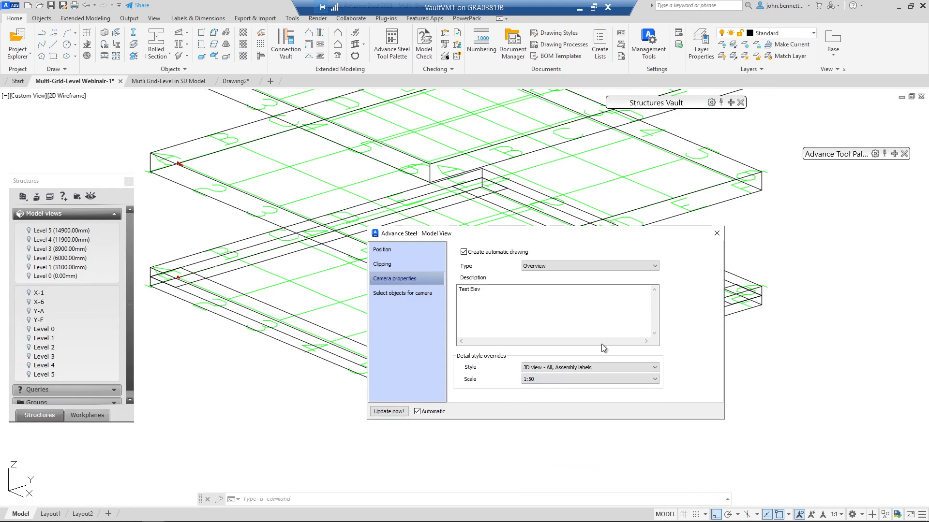
left_click(717, 235)
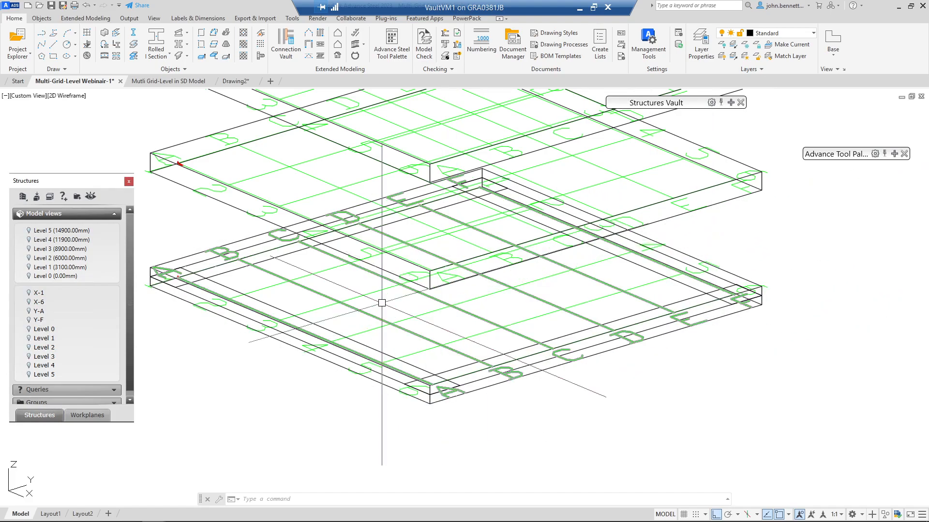
- Show the camera graphics of the vertical model view along grid line A at the base level
left_click(261, 304)
right_click(287, 299)
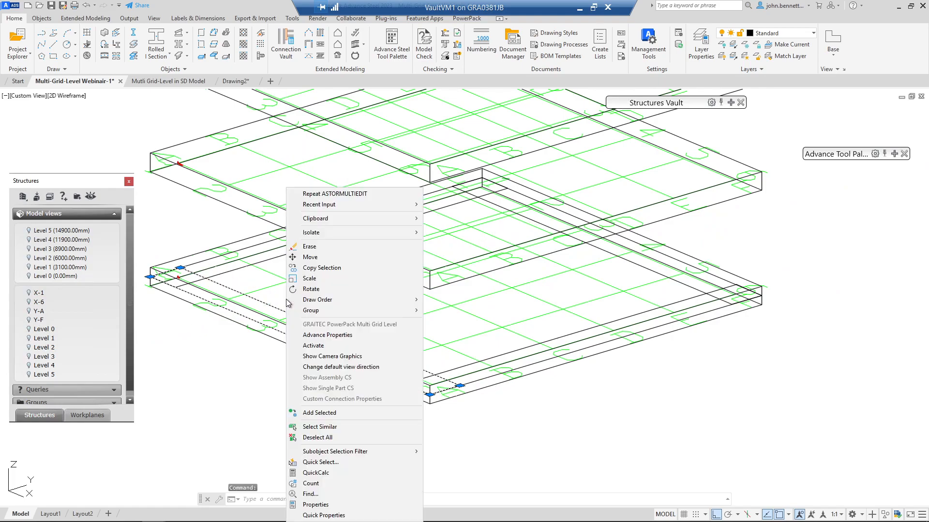
left_click(324, 358)
middle_click_drag(276, 383, 311, 383)
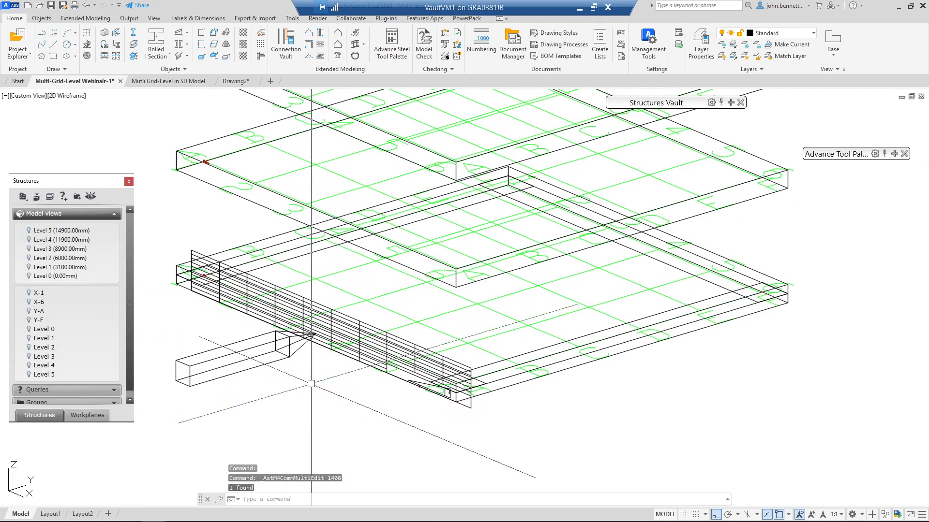
- Show the camera graphics of the vertical model view along grid line F at the base level
middle_click_drag(387, 368, 290, 386)
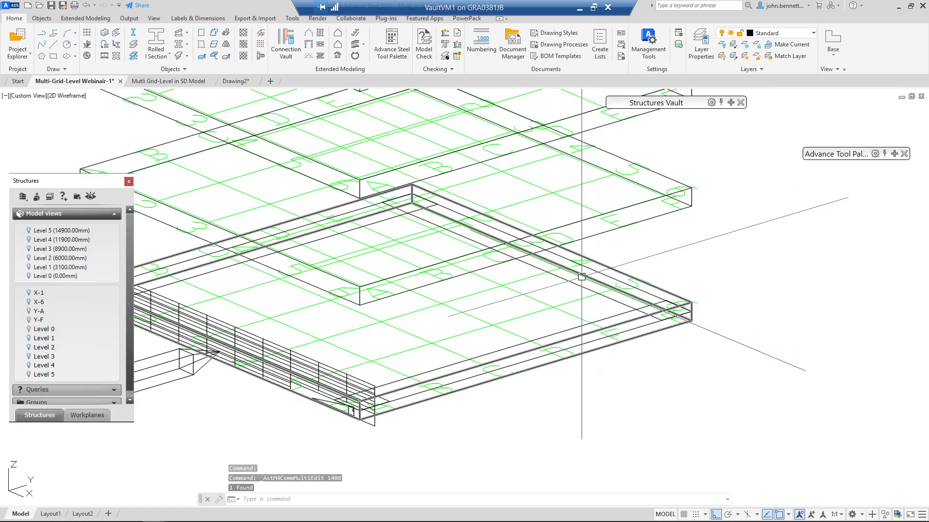
left_click(551, 261)
right_click(548, 261)
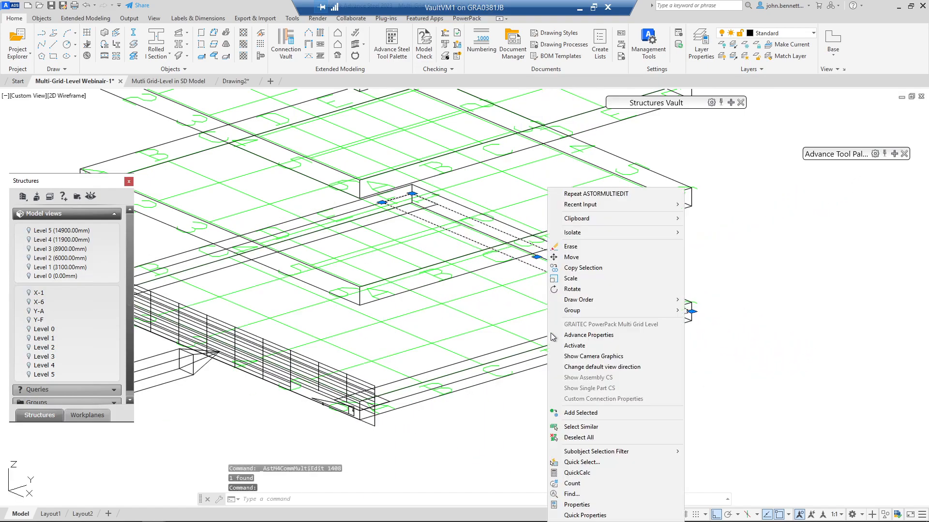
left_click(583, 360)
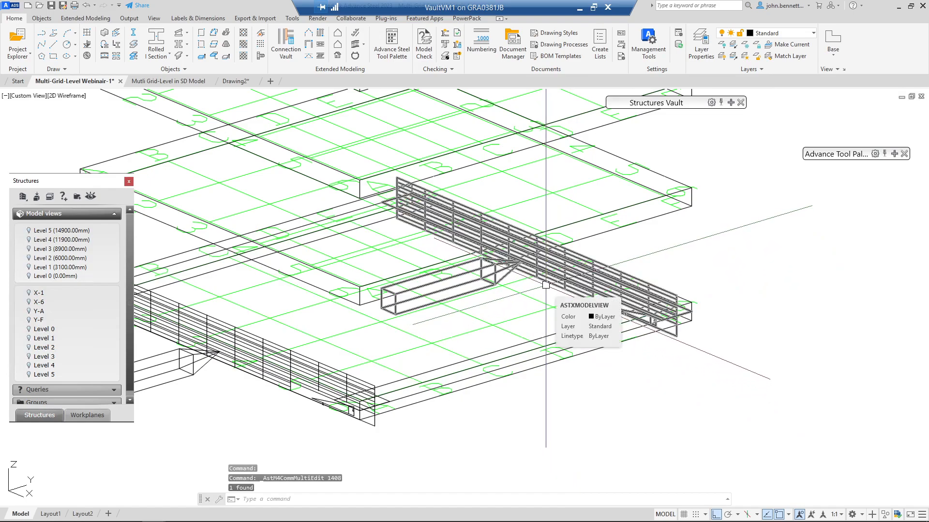
- Change the default view direction of the grid line F model view so its camera looks inward from outside the grid
left_click(545, 285)
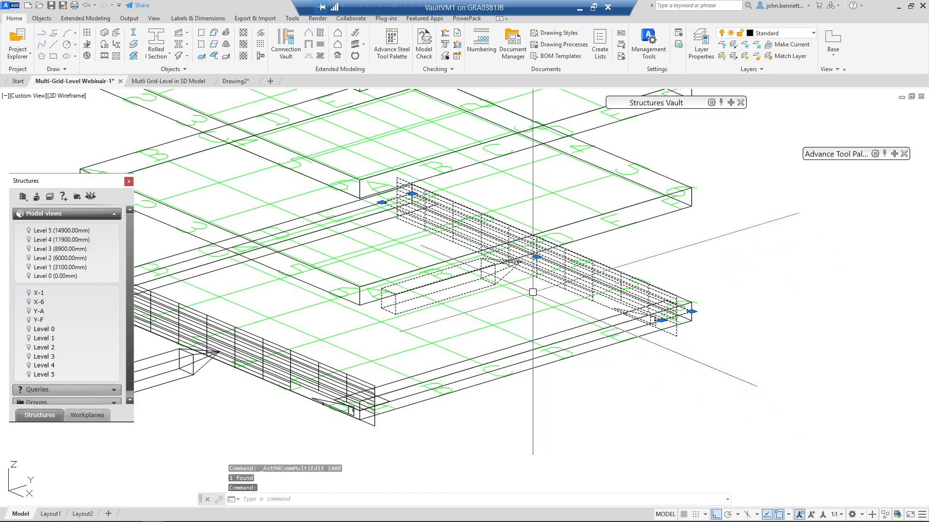
right_click(532, 294)
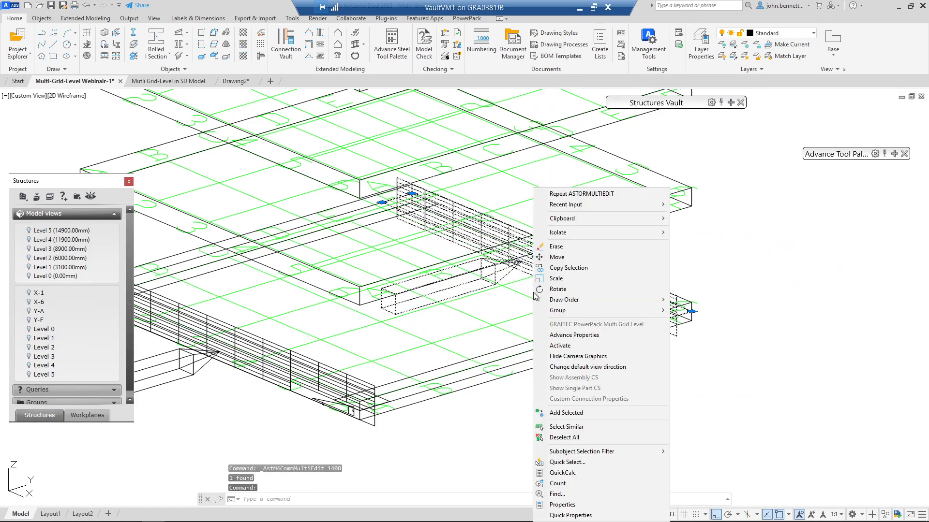
left_click(574, 367)
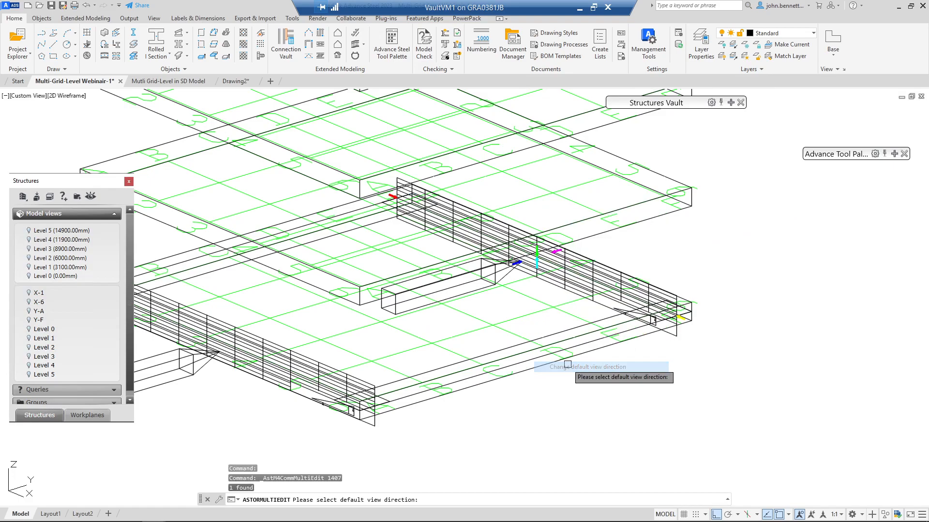
scroll(549, 276, "up", 5)
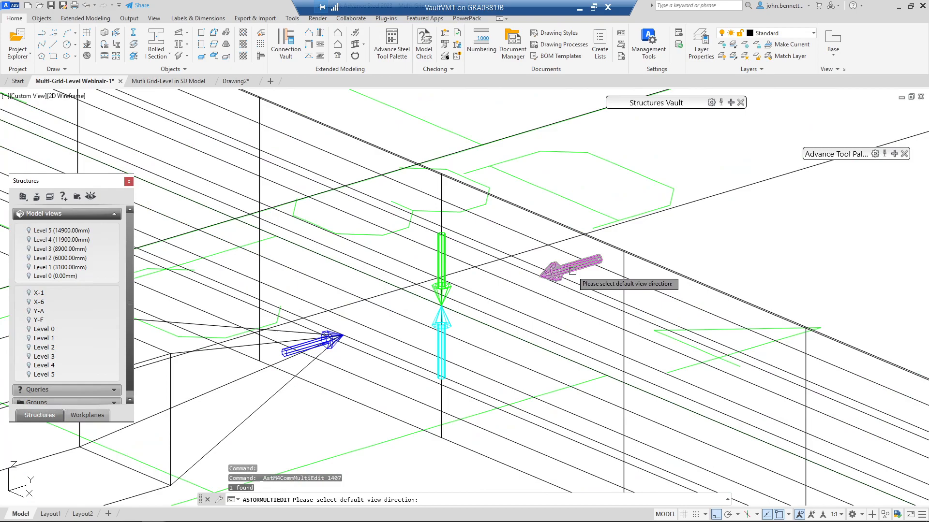
left_click(580, 265)
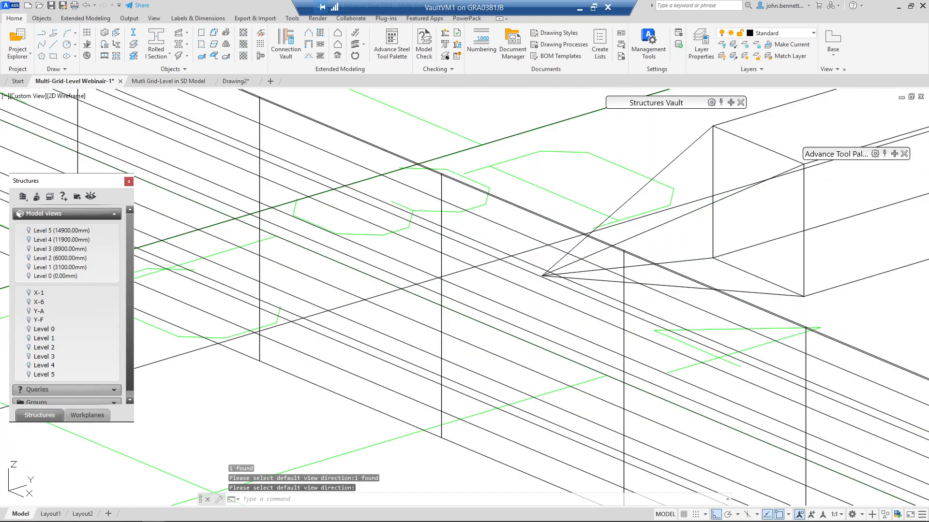
scroll(526, 265, "down", 6)
middle_click_drag(420, 296, 489, 288)
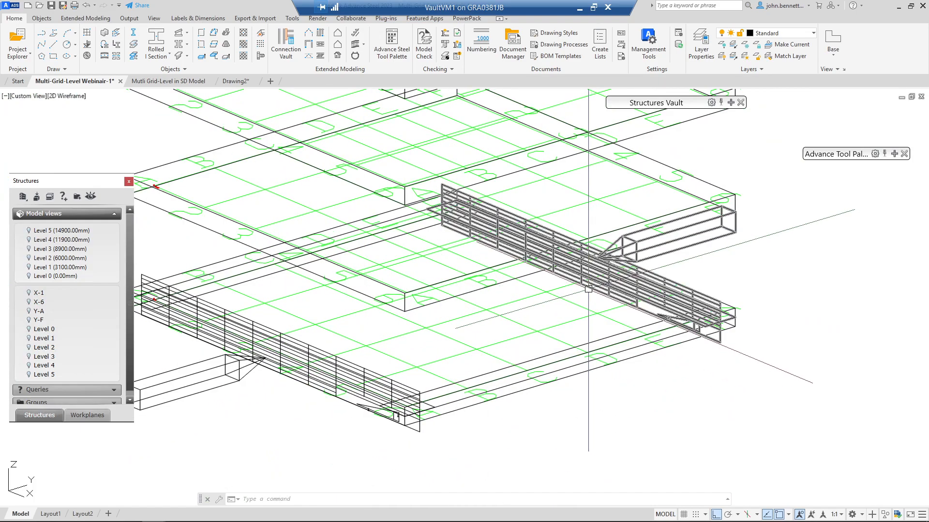
middle_click_drag(520, 311, 558, 305)
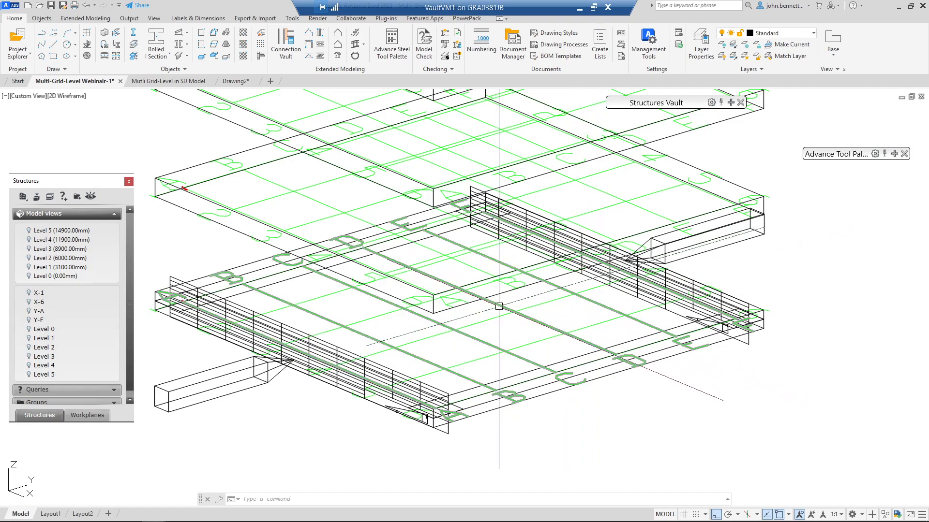
- Bring the complete stack of grid levels into view and display the PowerPack element creation tools
scroll(516, 302, "down", 2)
scroll(514, 312, "down", 1)
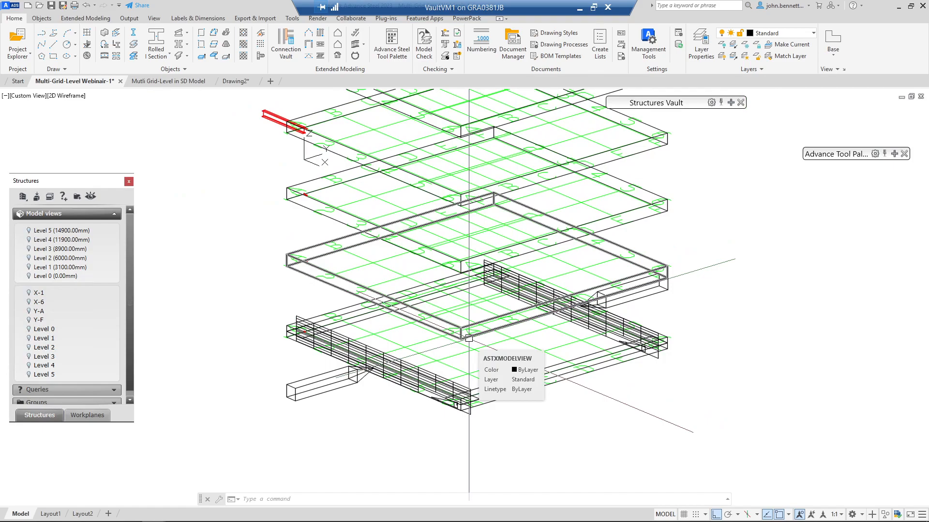
scroll(469, 338, "down", 3)
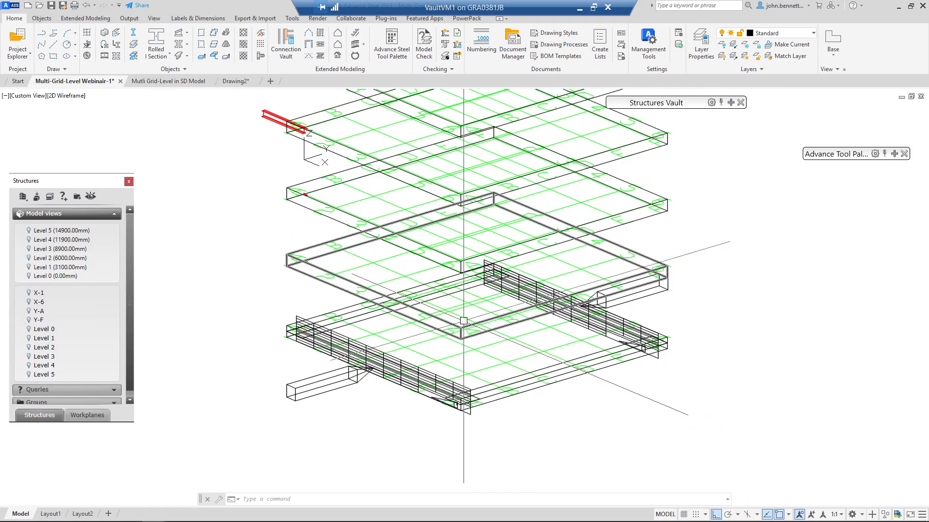
middle_click_drag(469, 338, 347, 347)
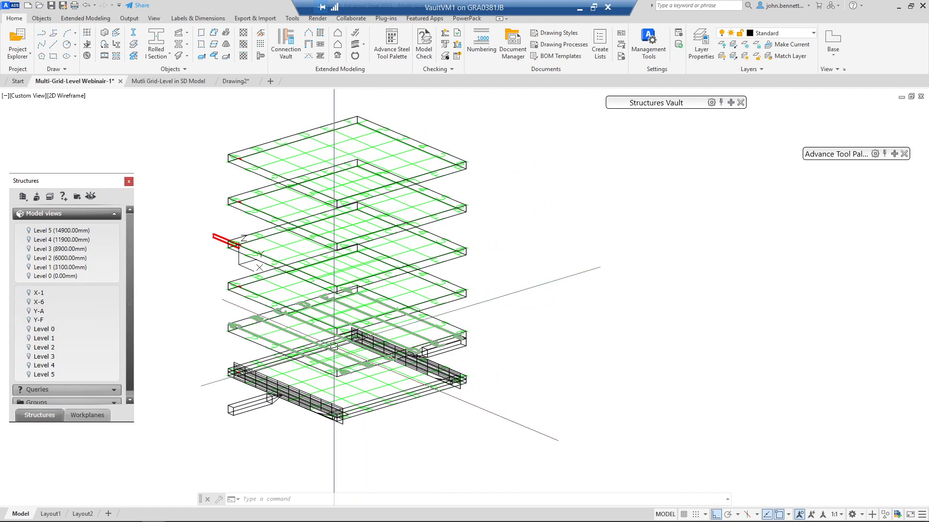
middle_click_drag(233, 333, 226, 341)
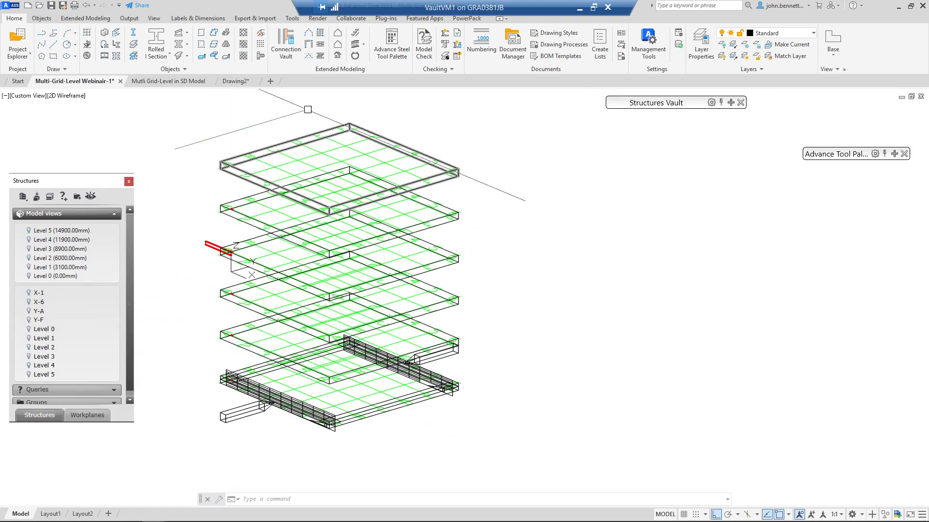
left_click(467, 18)
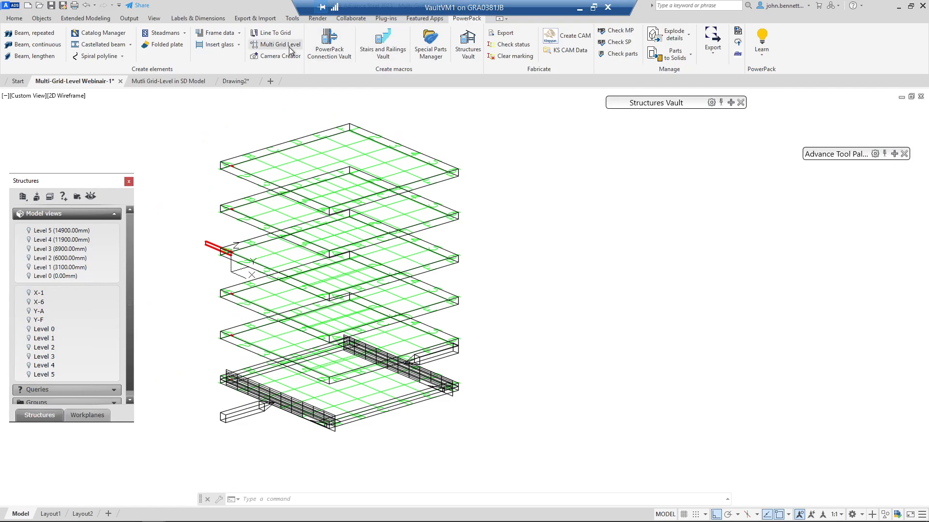